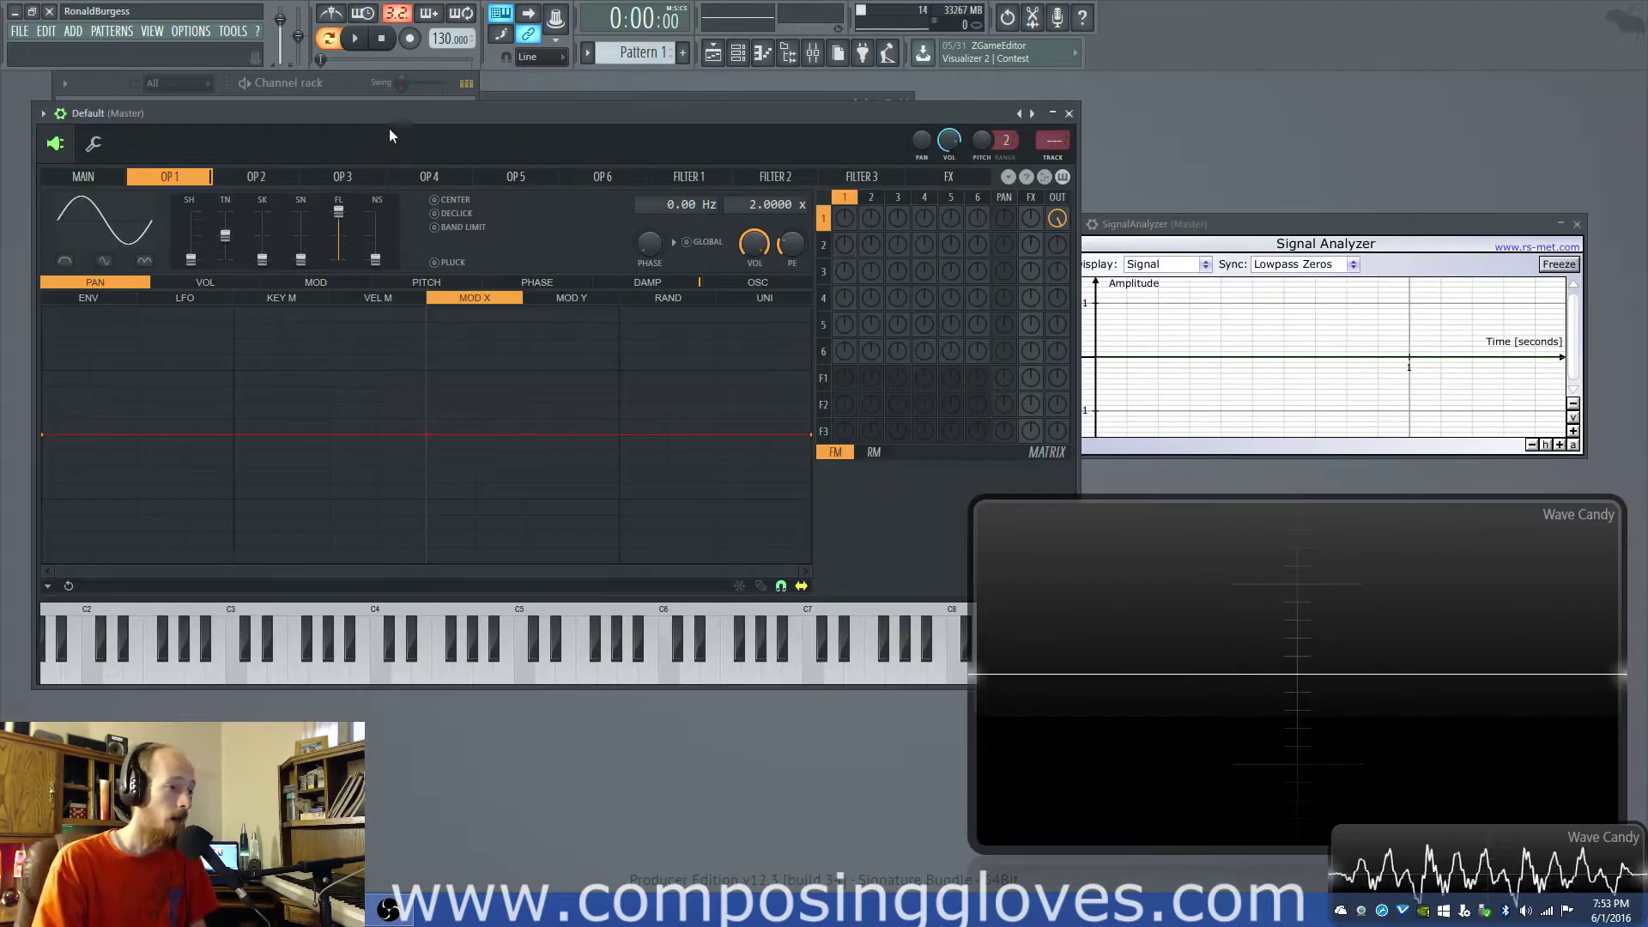
- Set operator 1's frequency offset to 165 Hz and its ratio to 1.0000, and audition notes on the synth's keyboard
drag(389, 135, 372, 126)
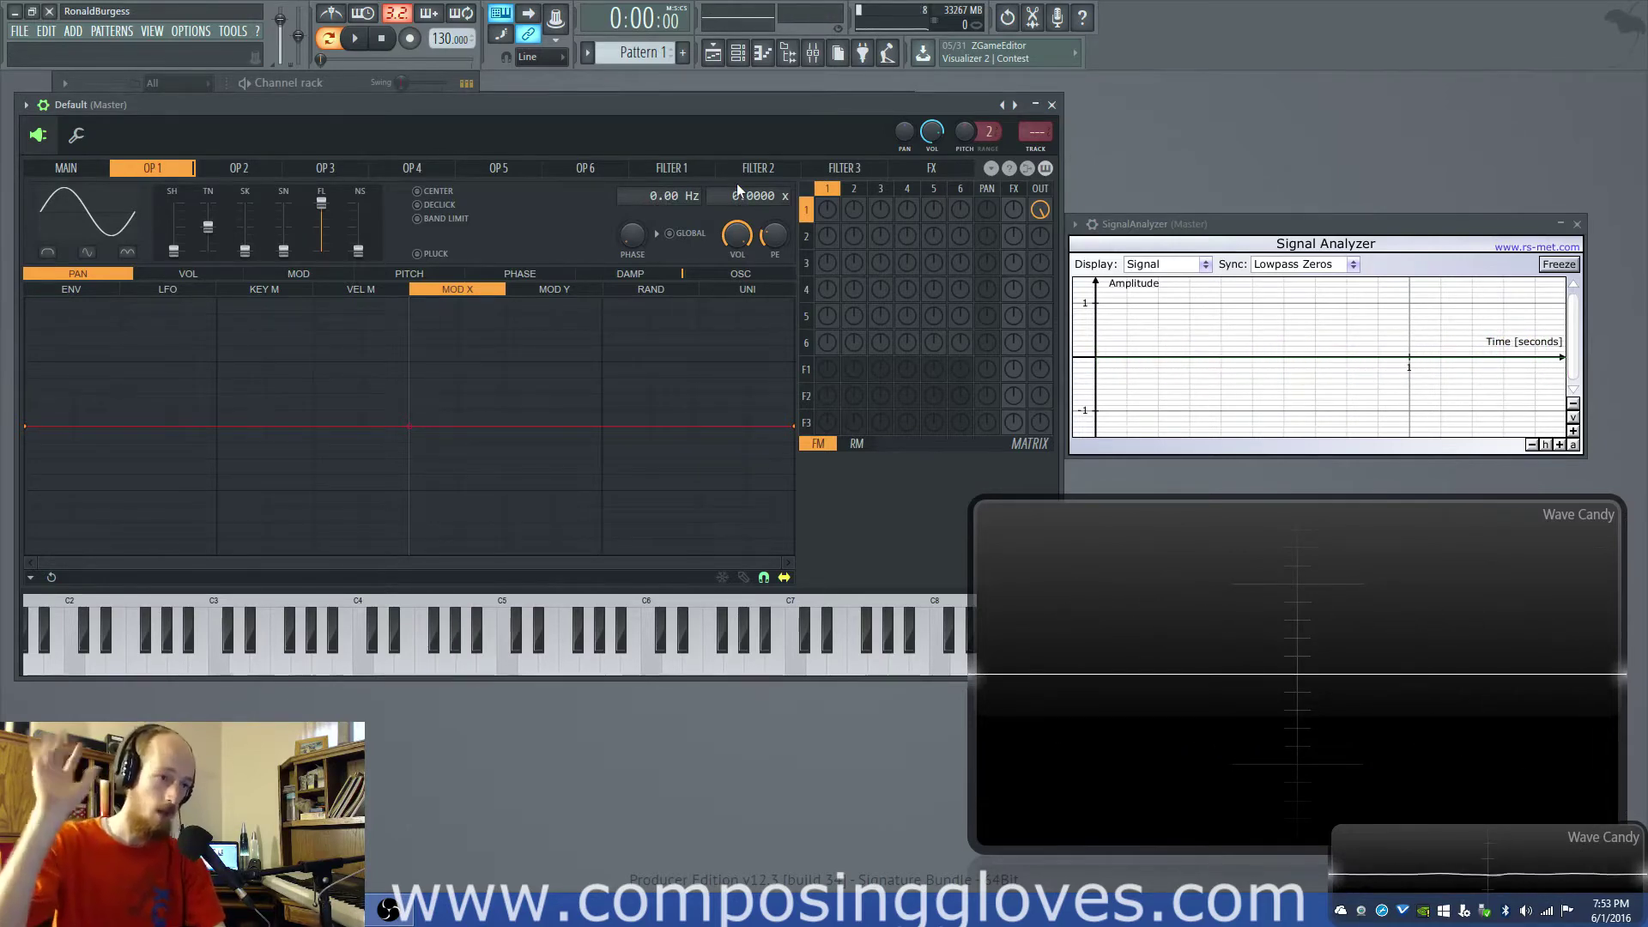
drag(677, 195, 666, 129)
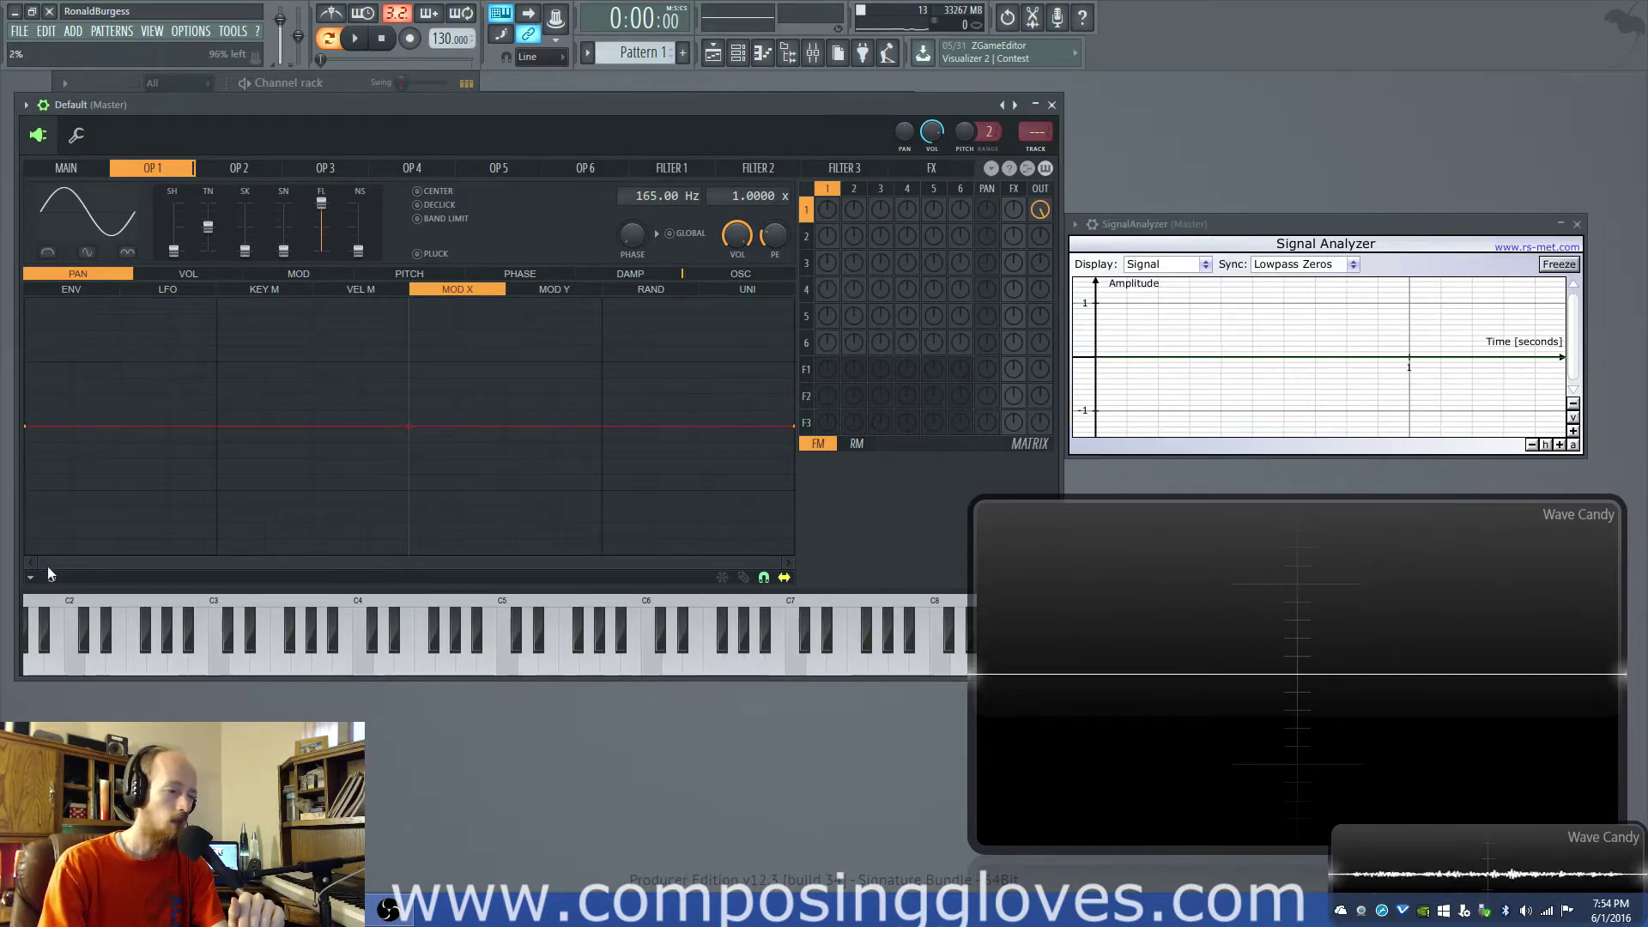
click(71, 659)
click(71, 659)
click(71, 660)
click(71, 659)
click(70, 659)
click(70, 659)
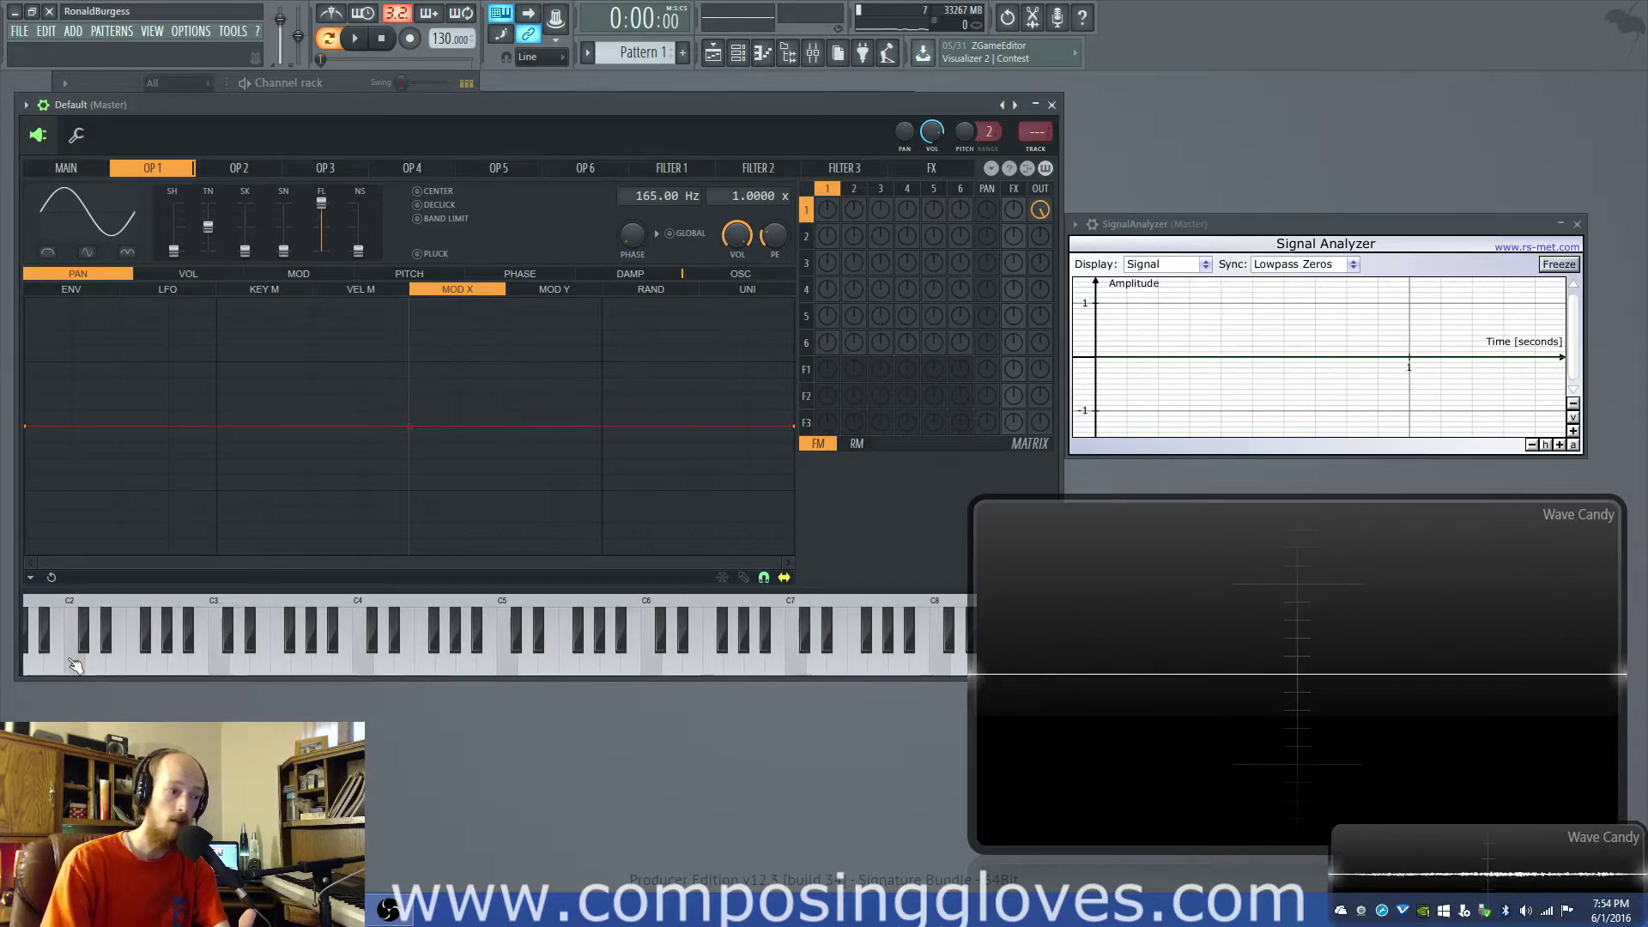
click(747, 670)
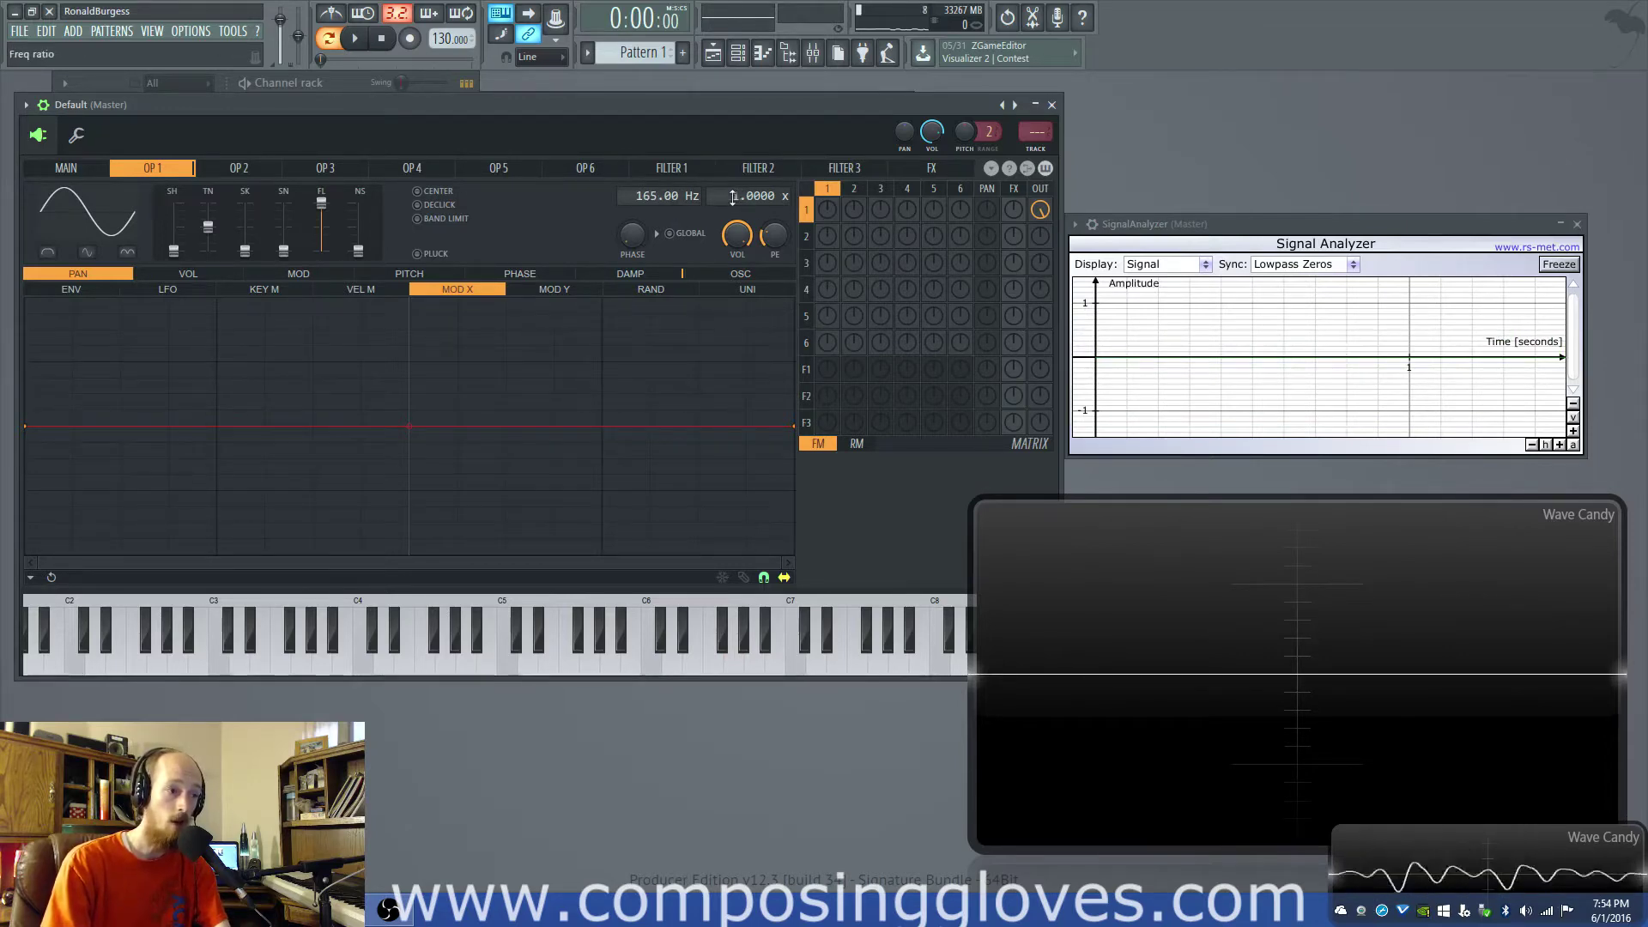
- Set operator 1's frequency offset to 0 Hz and its frequency ratio to 2.0000
drag(645, 197, 646, 225)
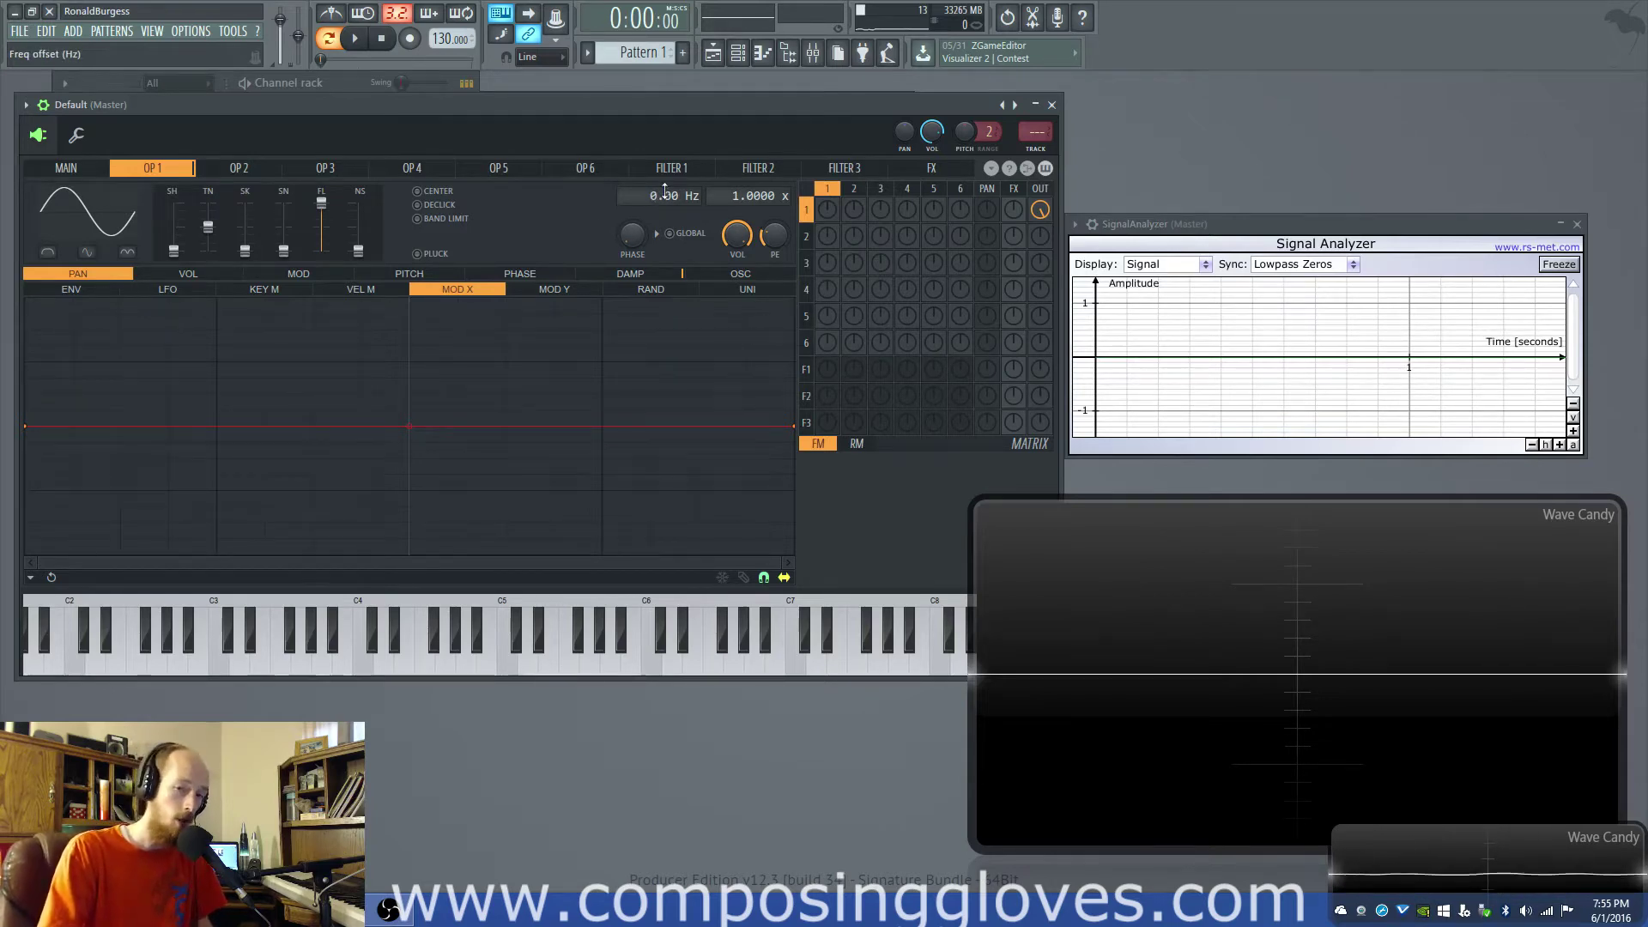
drag(736, 197, 736, 182)
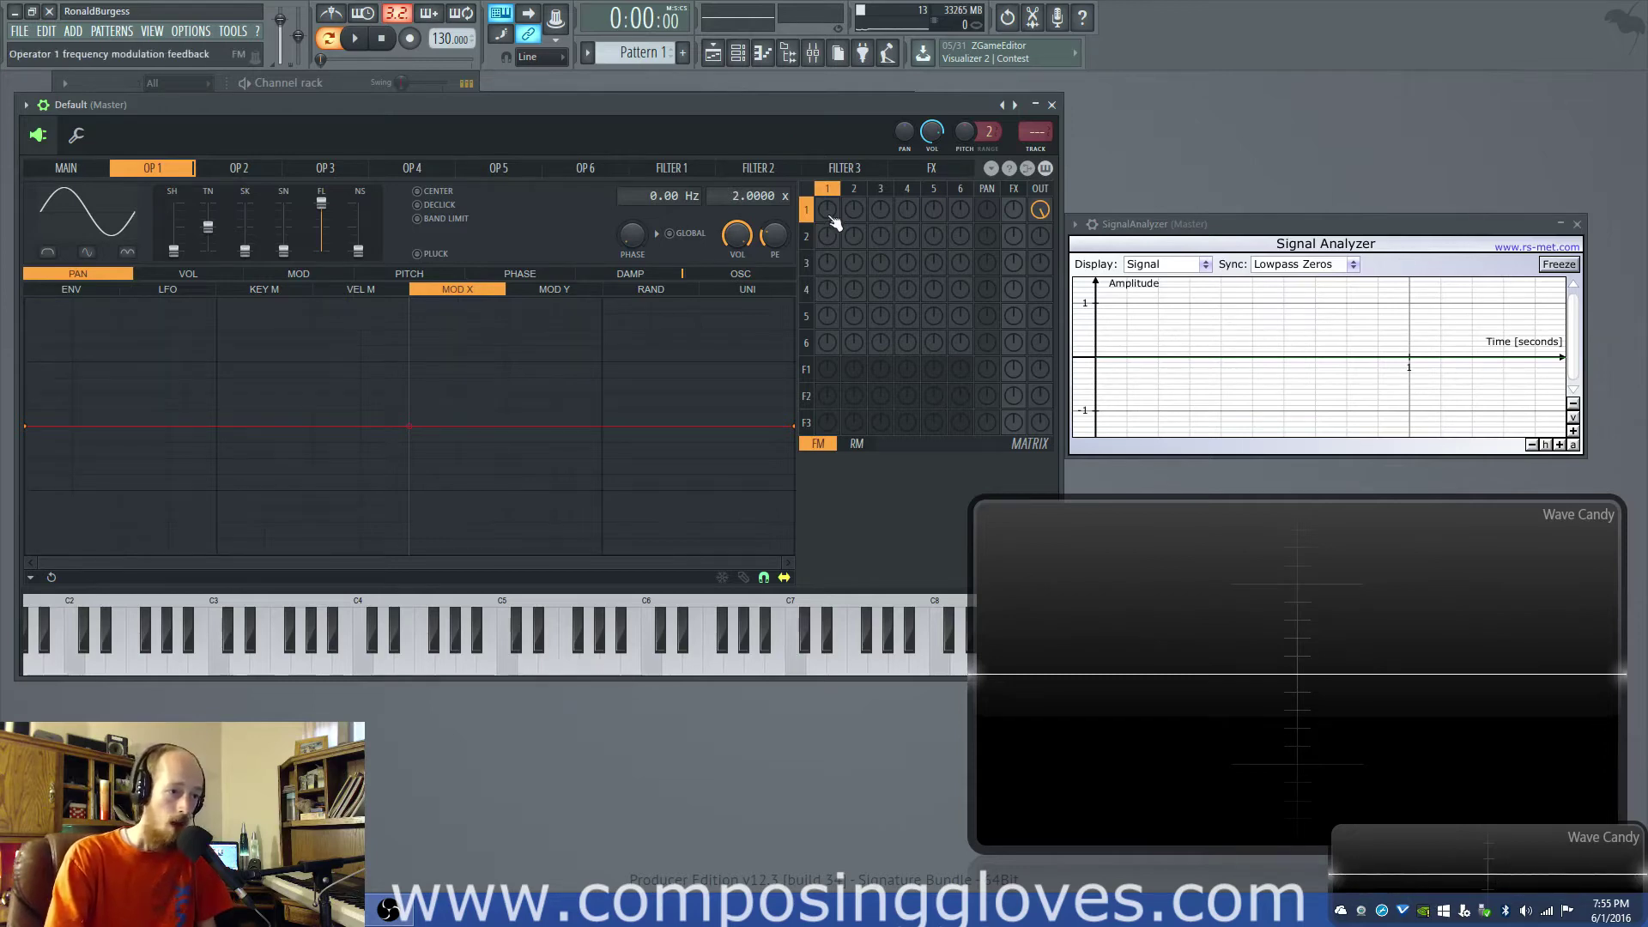
drag(496, 101, 974, 184)
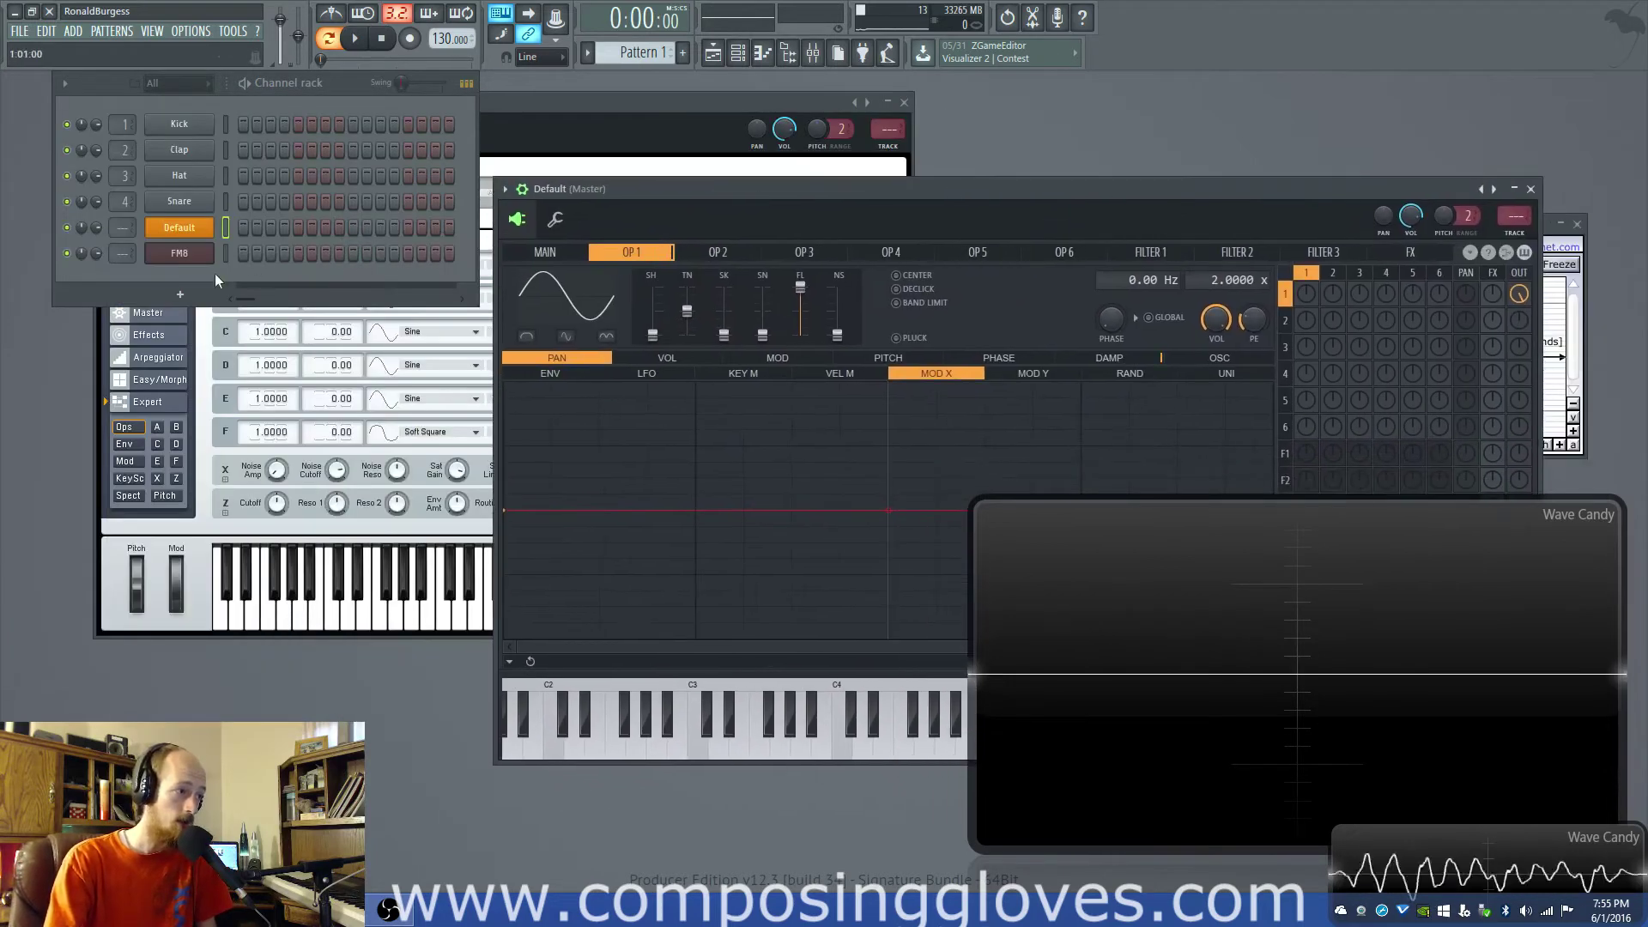
click(180, 294)
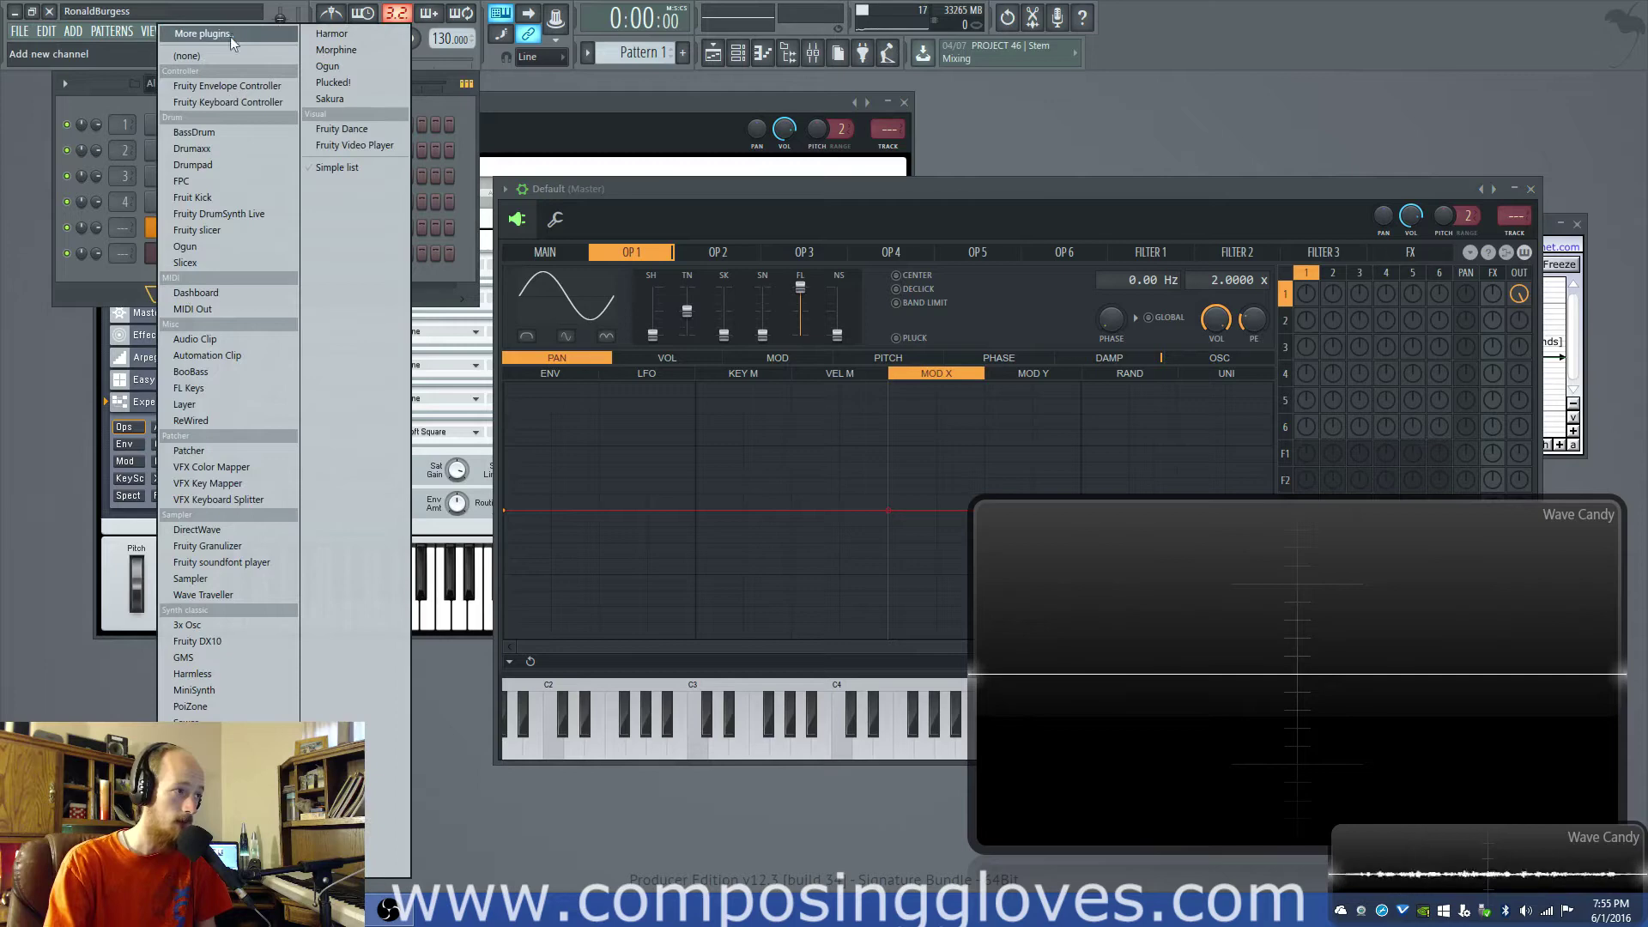
drag(709, 185, 282, 86)
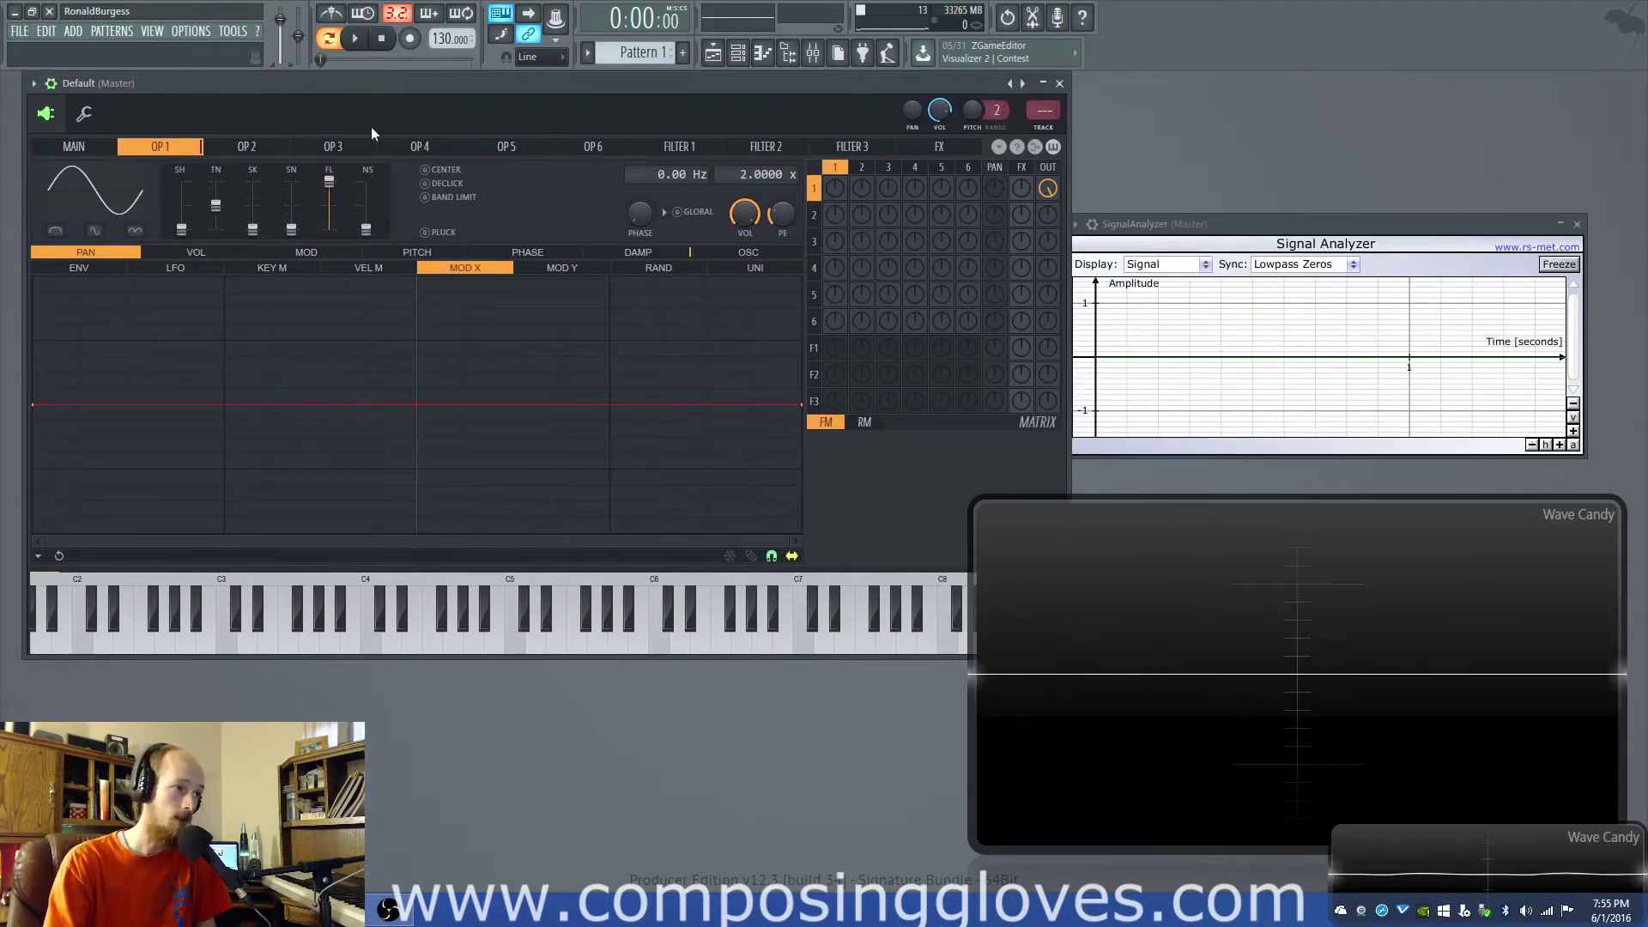
- Add a new channel with the Massive generator plugin and place its window in the upper part of the workspace
drag(465, 86, 1029, 128)
click(200, 302)
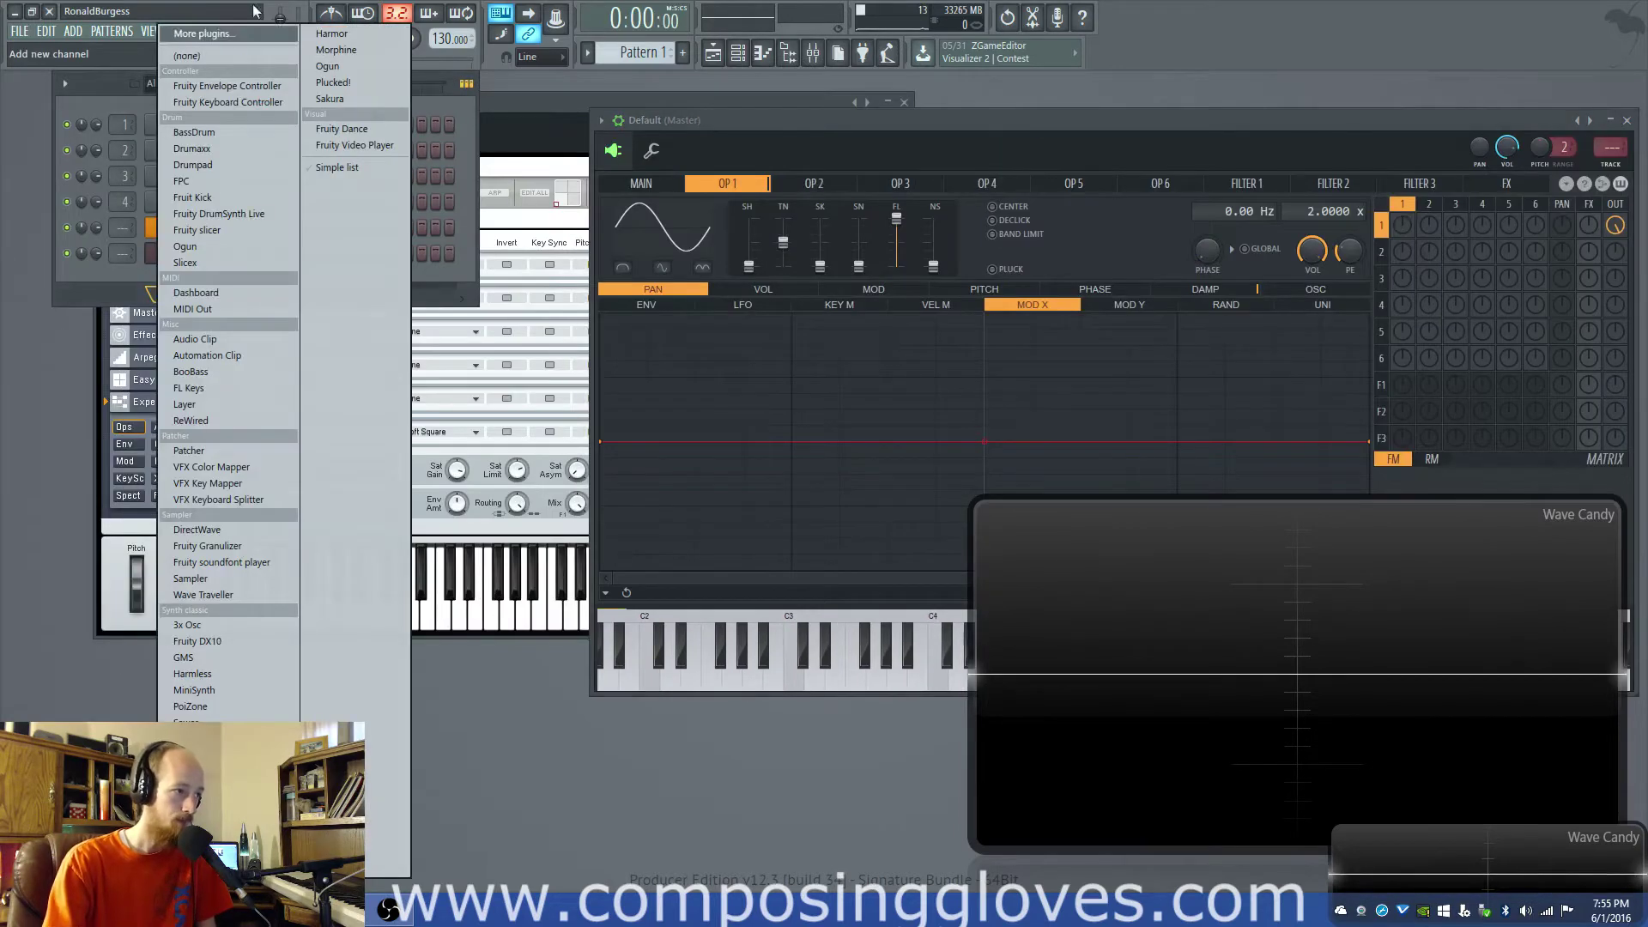
click(239, 34)
click(751, 422)
scroll(751, 424, down, 2)
scroll(751, 422, down, 15)
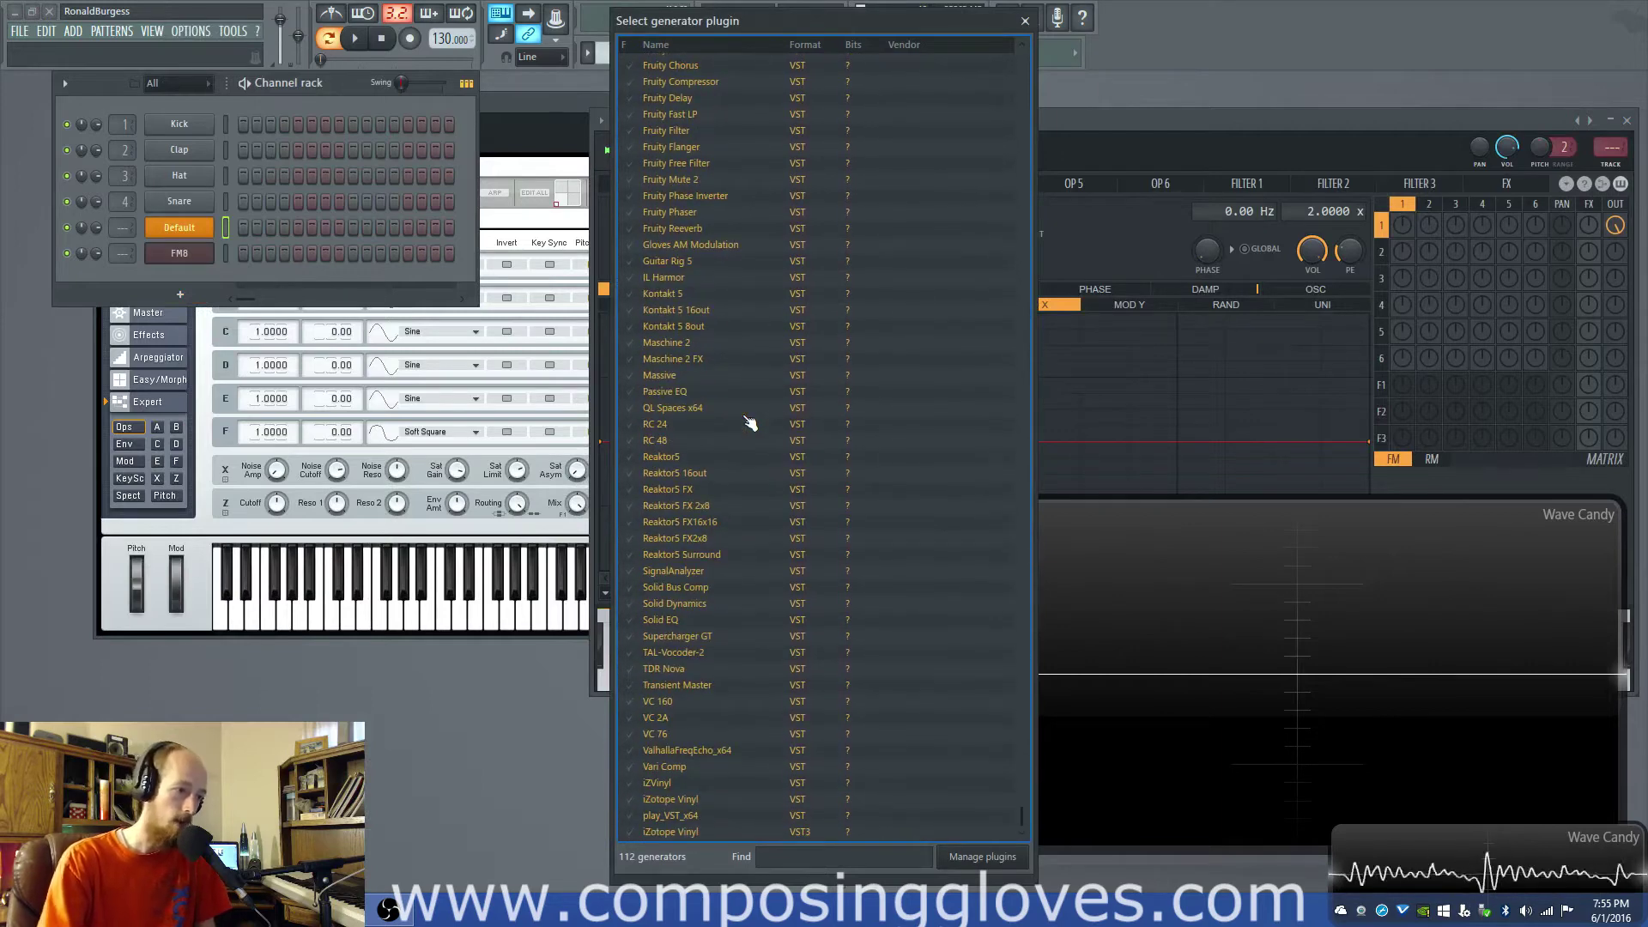
double_click(666, 376)
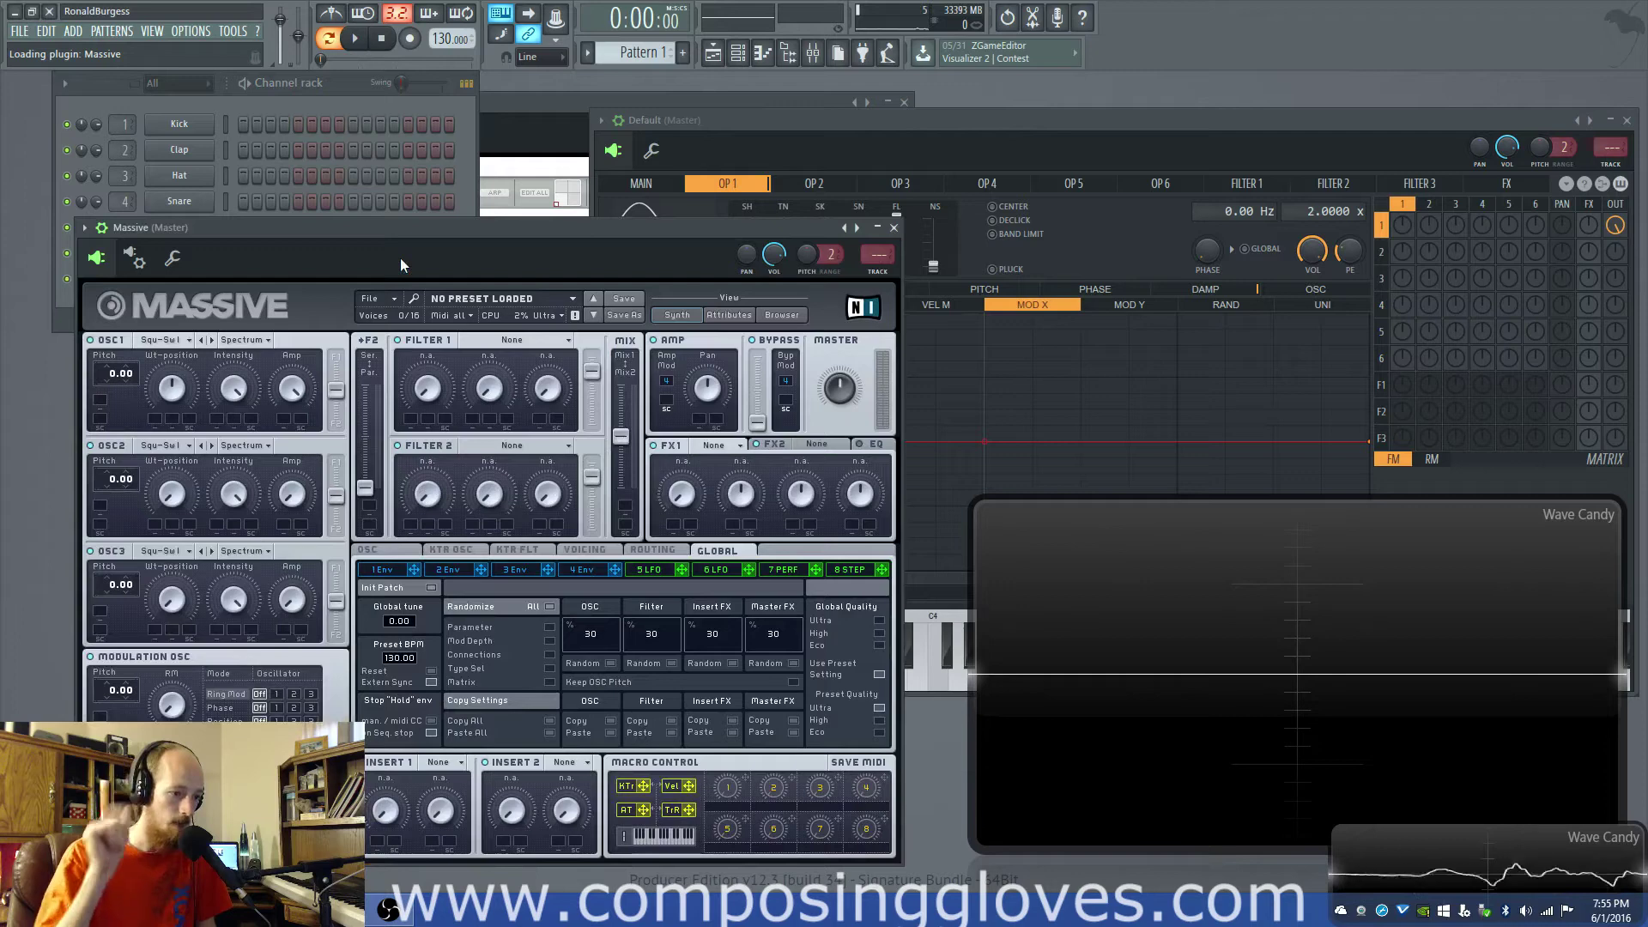
drag(415, 221, 445, 139)
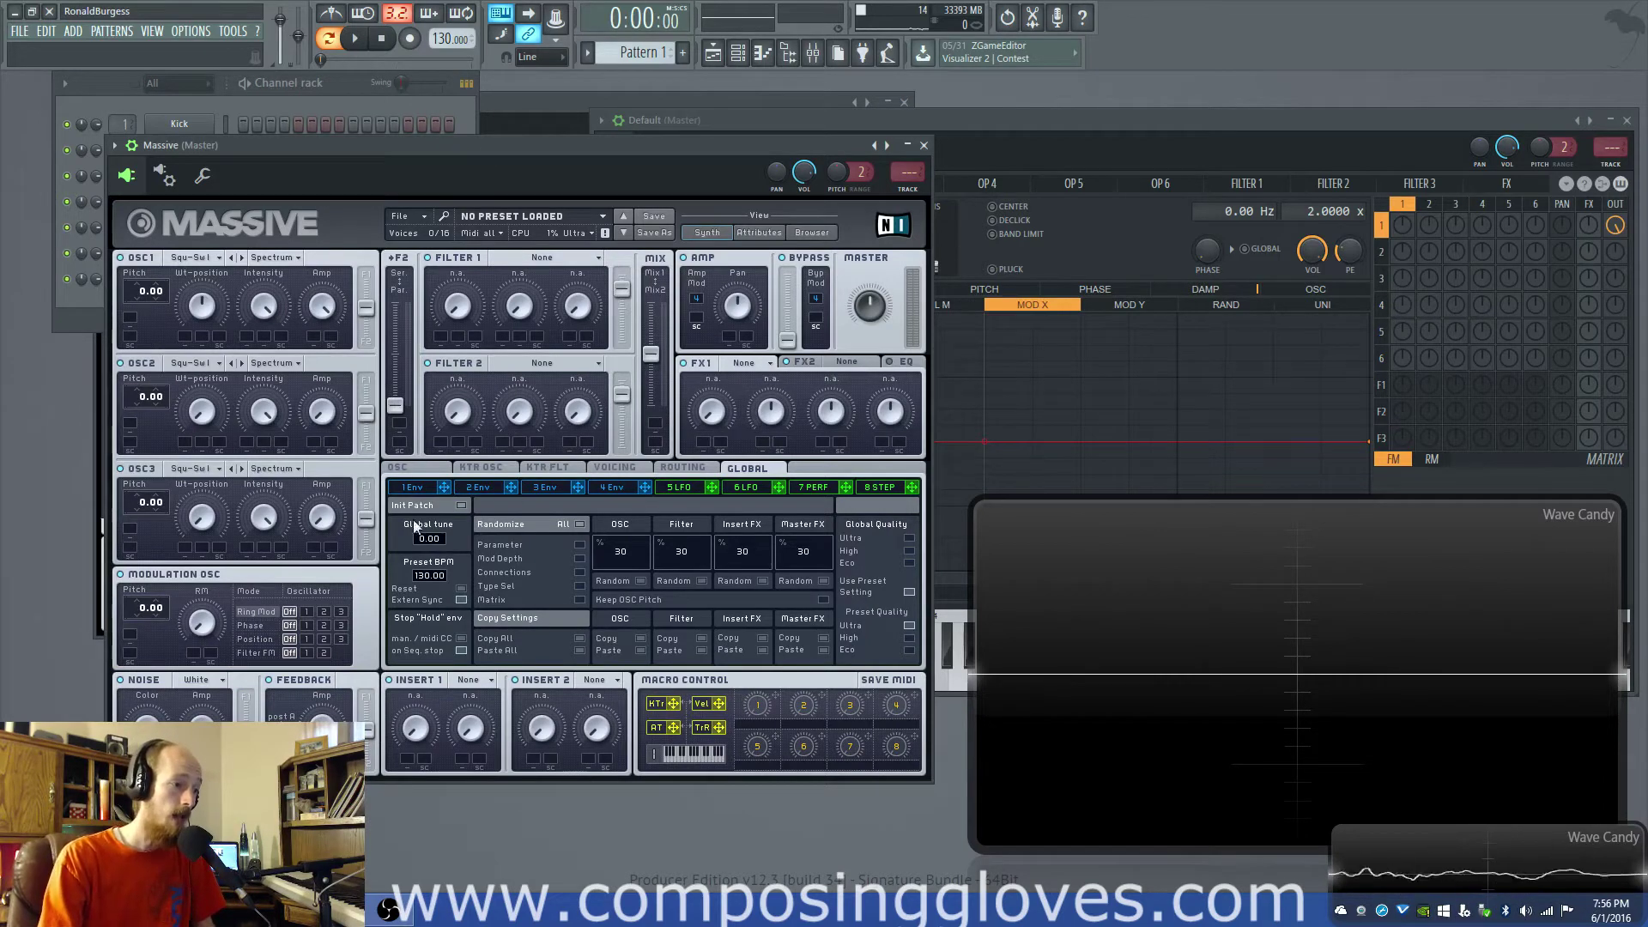
drag(346, 142, 345, 135)
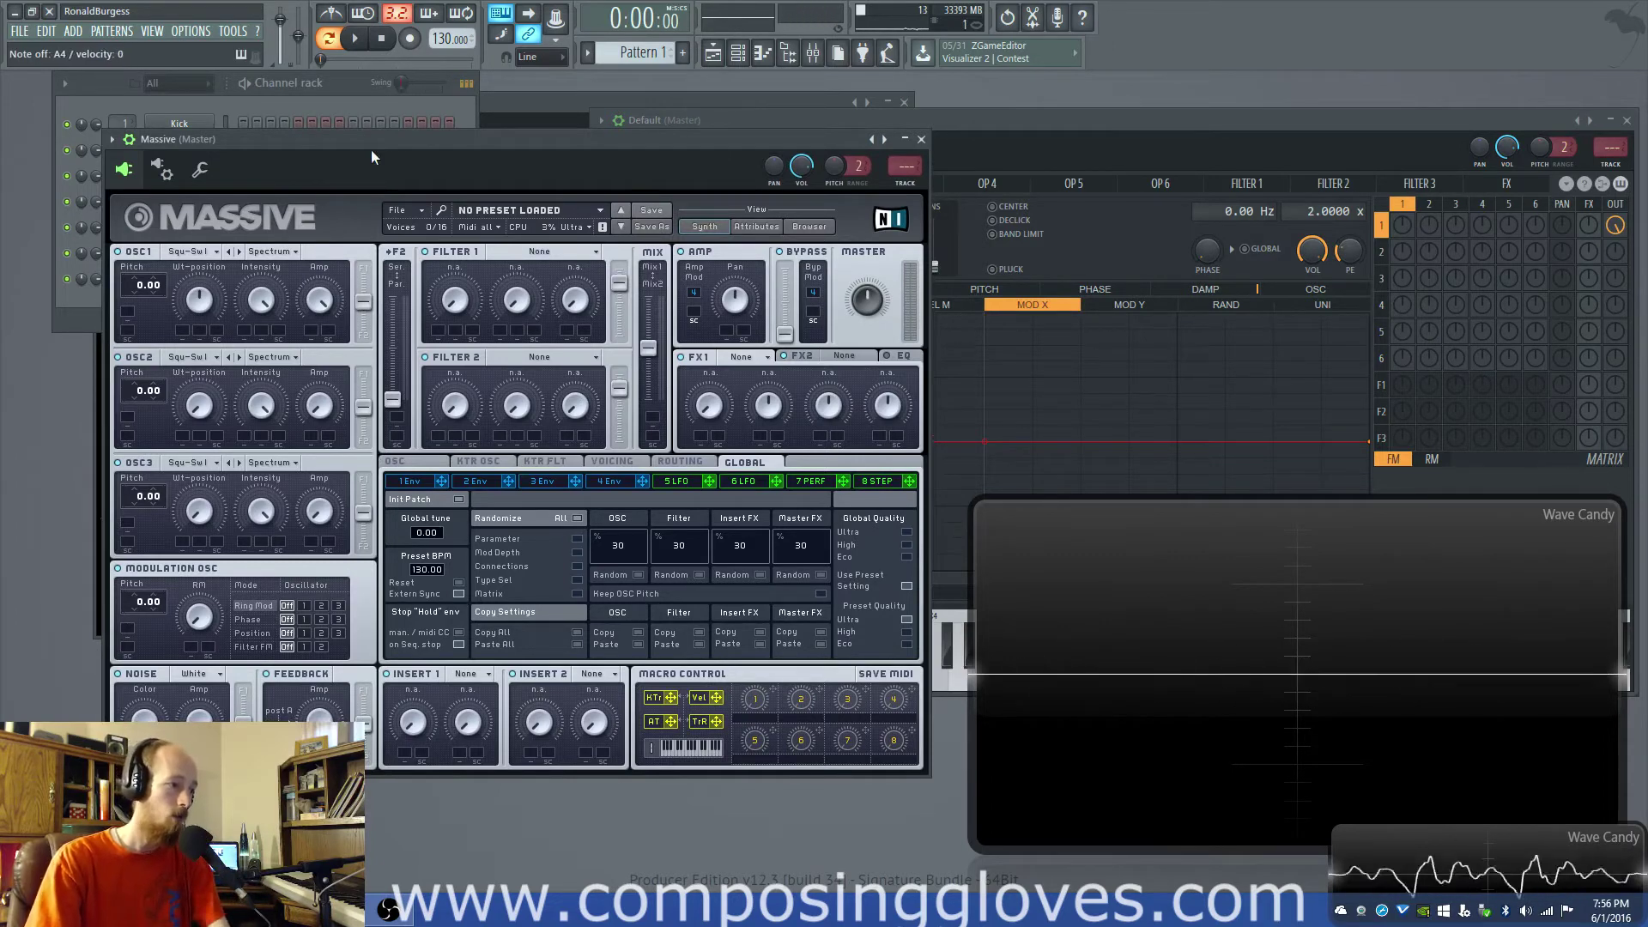
- Assign envelope 3 to modulate OSC1's amp and shape the envelope with a decay level of 0
click(321, 302)
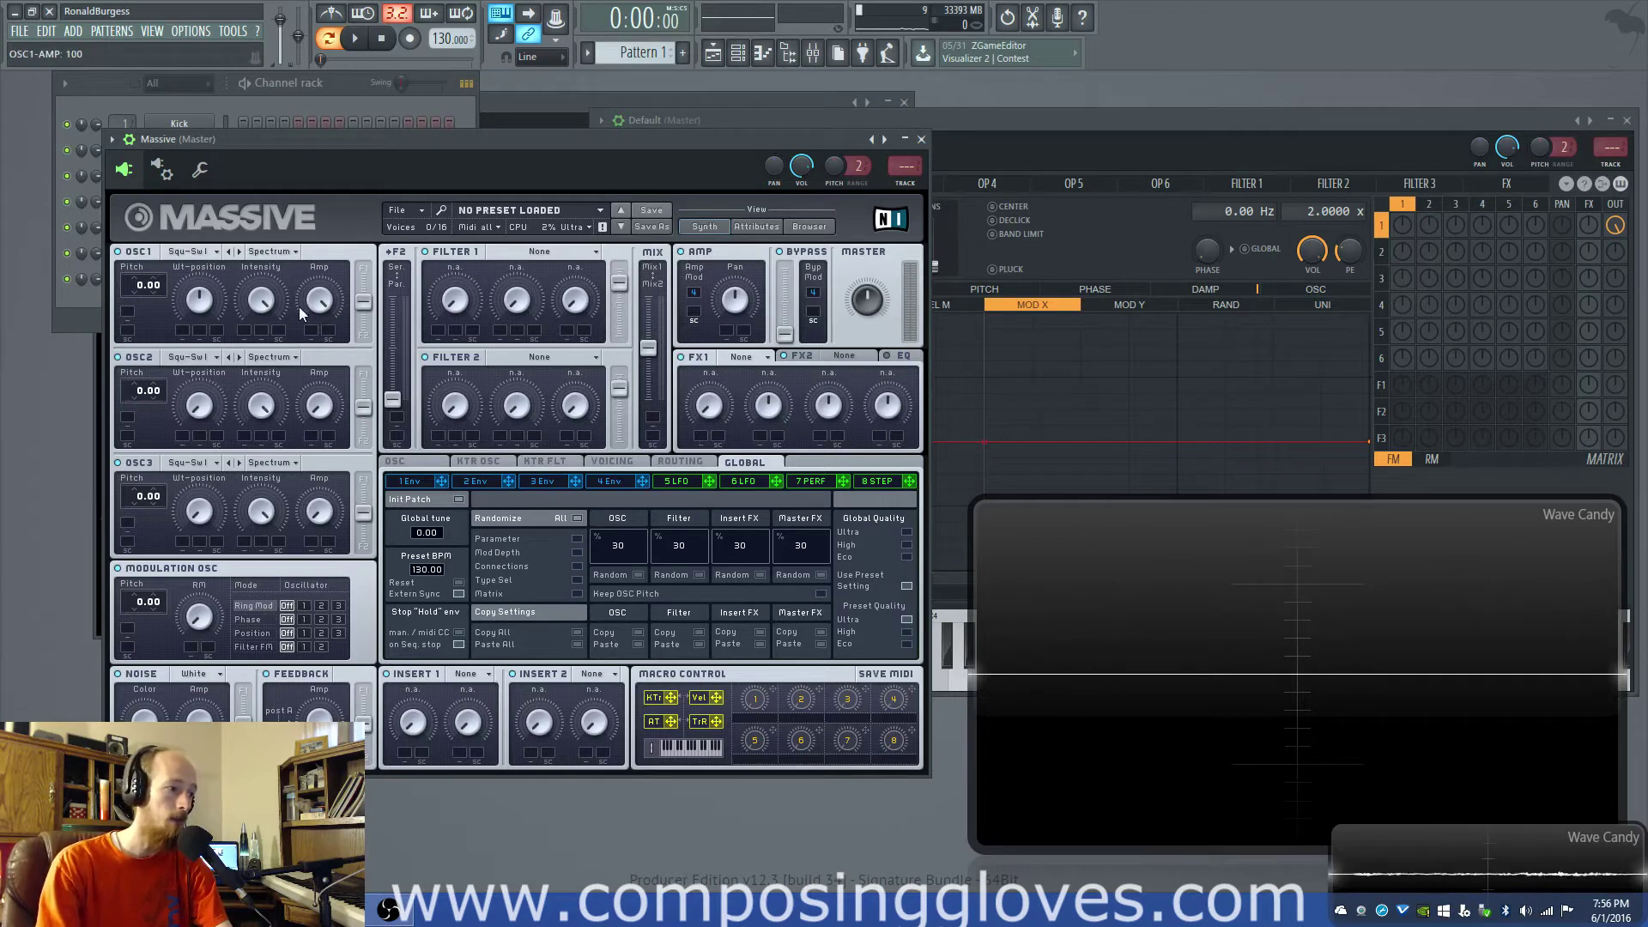
click(542, 482)
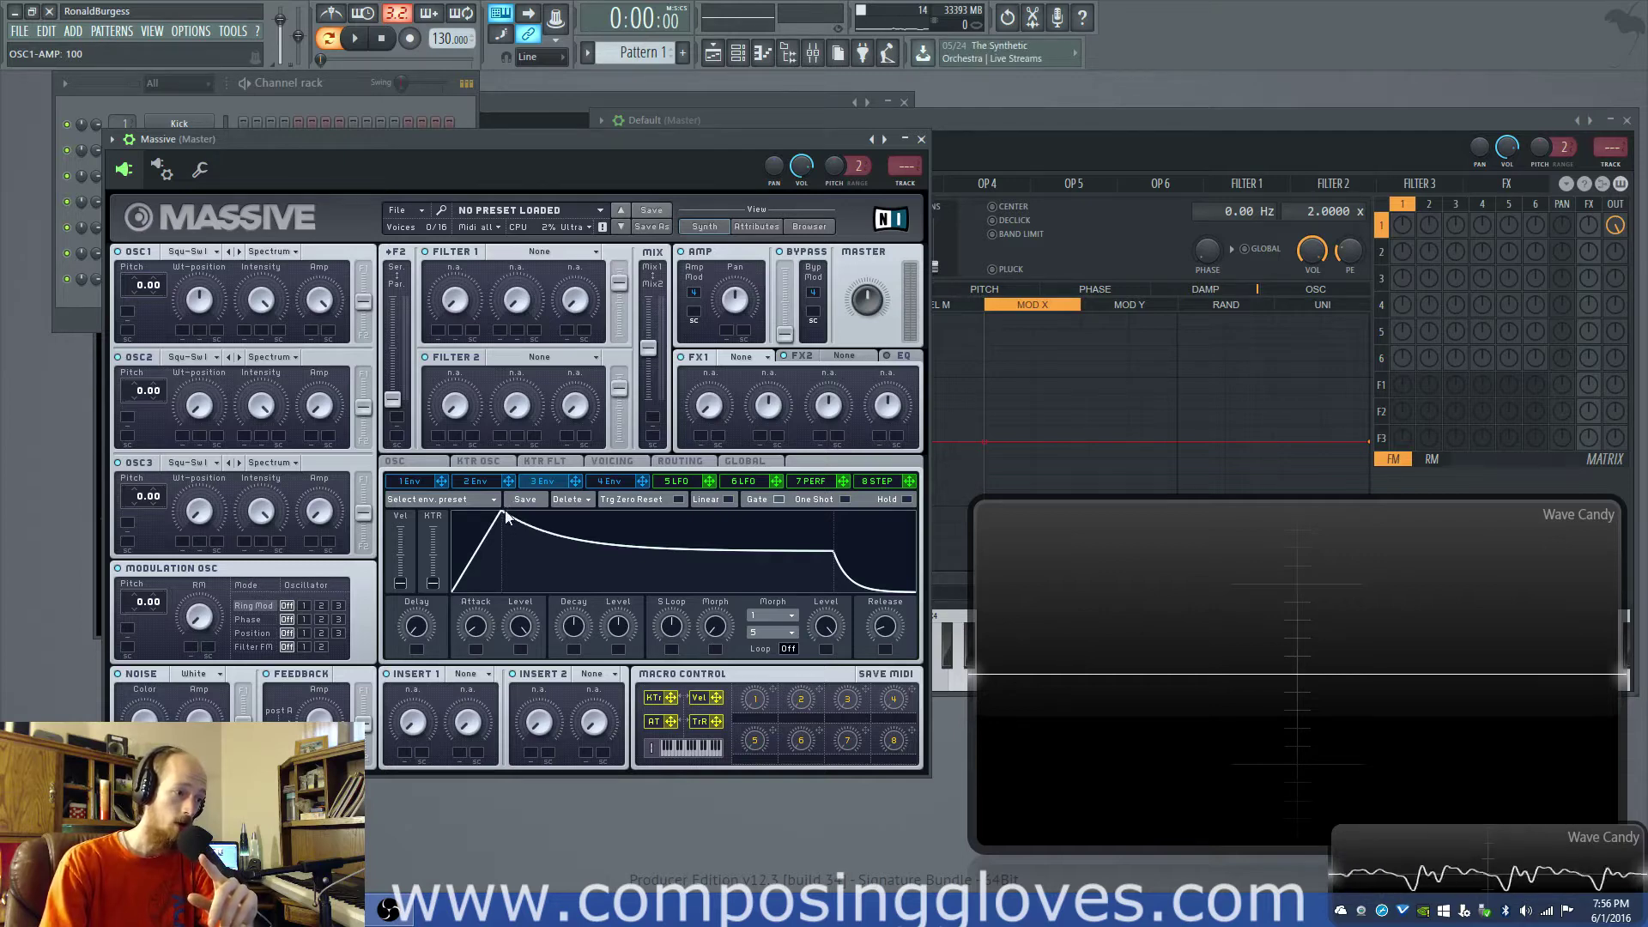
drag(575, 483, 319, 331)
drag(523, 630, 570, 734)
drag(620, 616, 625, 728)
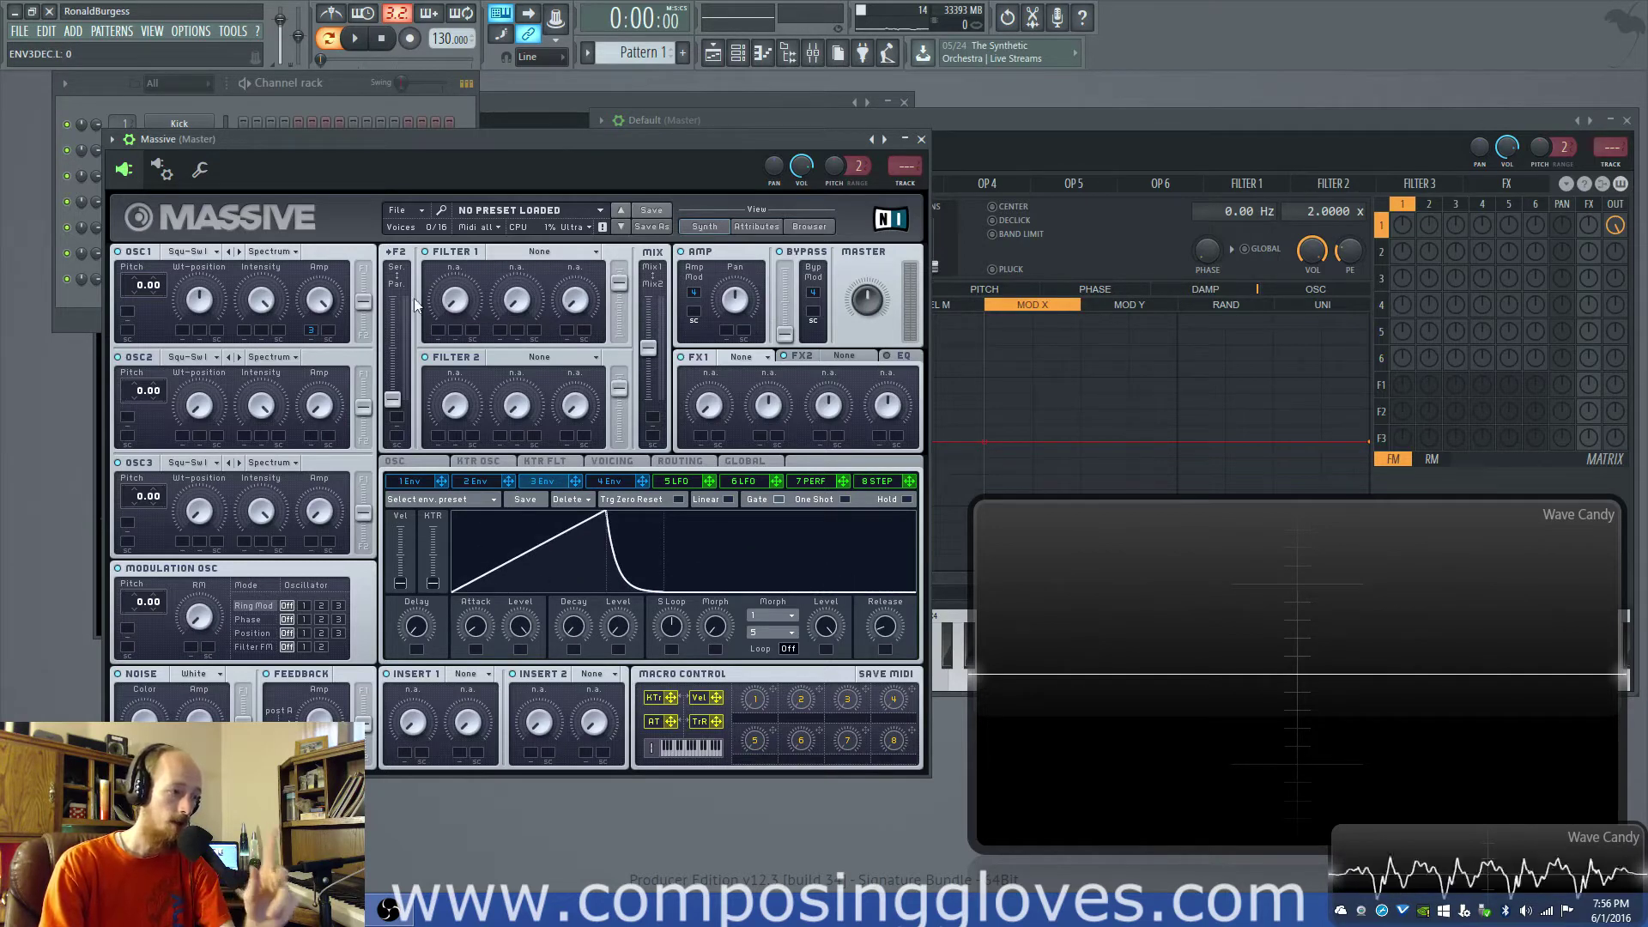
drag(309, 331, 322, 3)
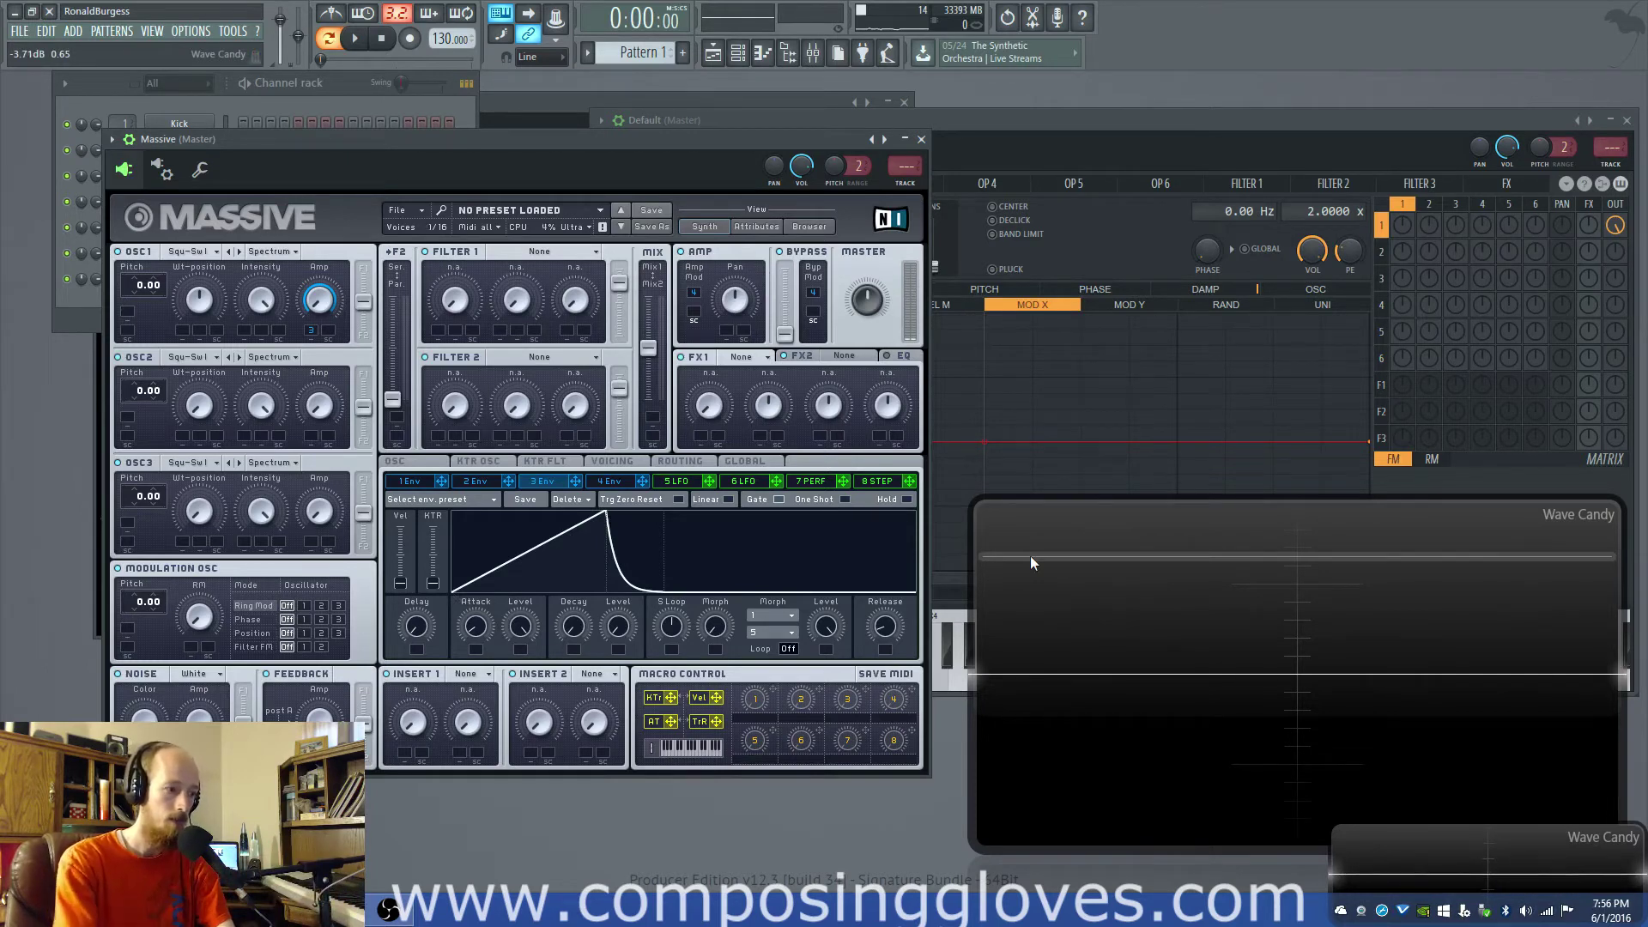
- Lengthen envelope 3's attack so that OSC1's amp fades in slowly
drag(481, 633, 478, 582)
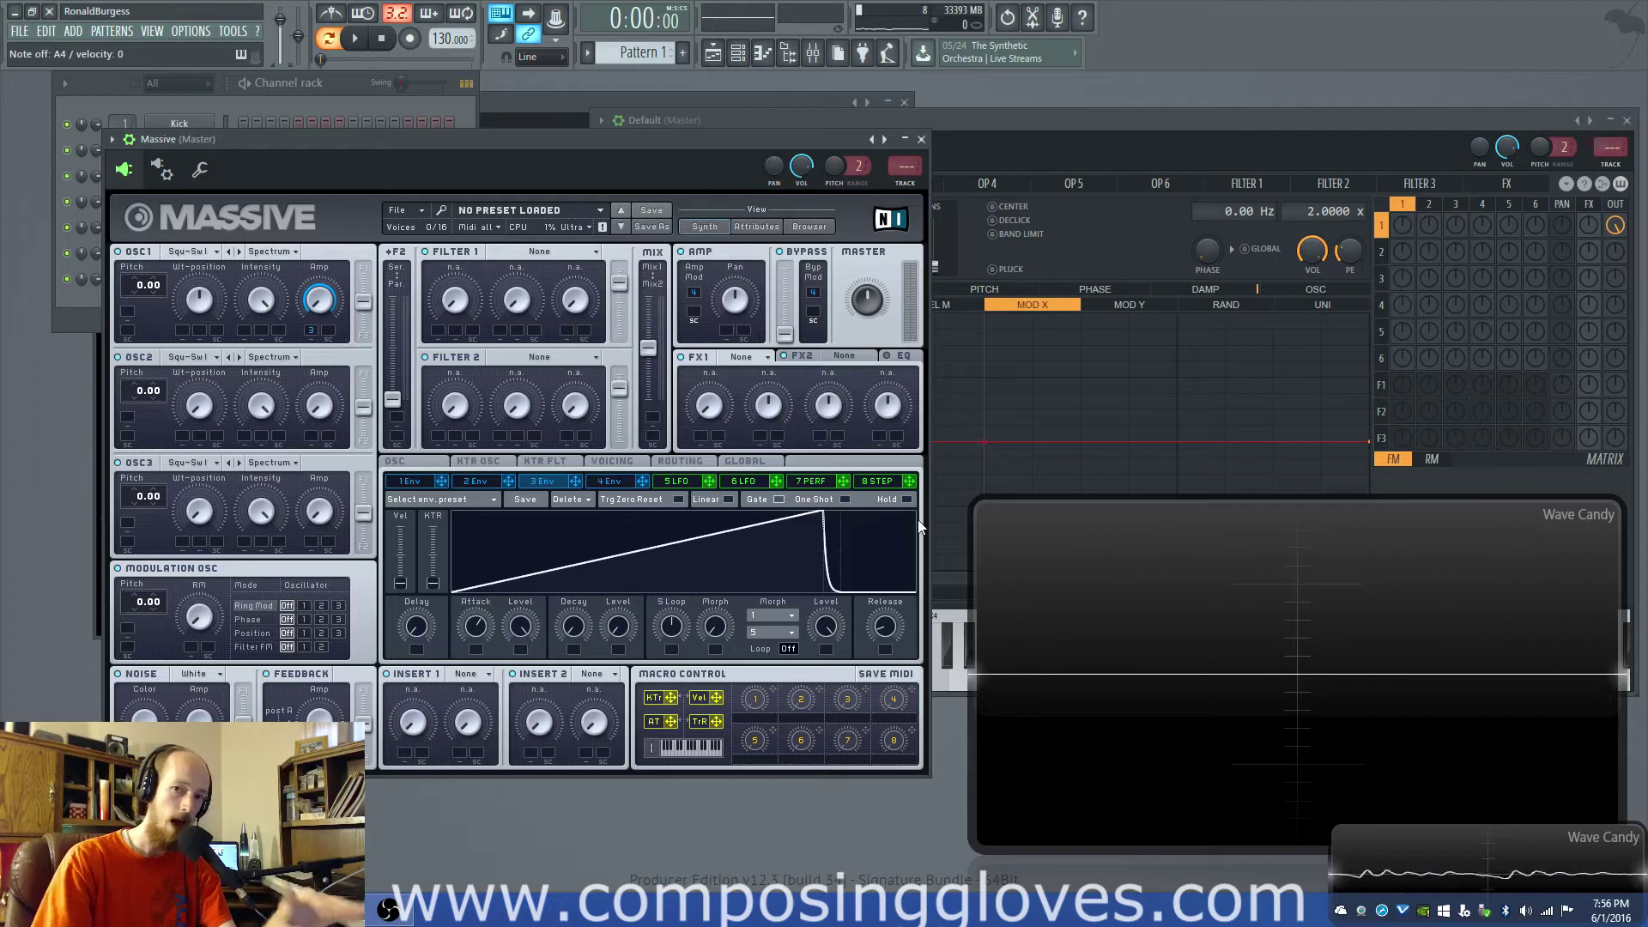
drag(477, 631, 479, 678)
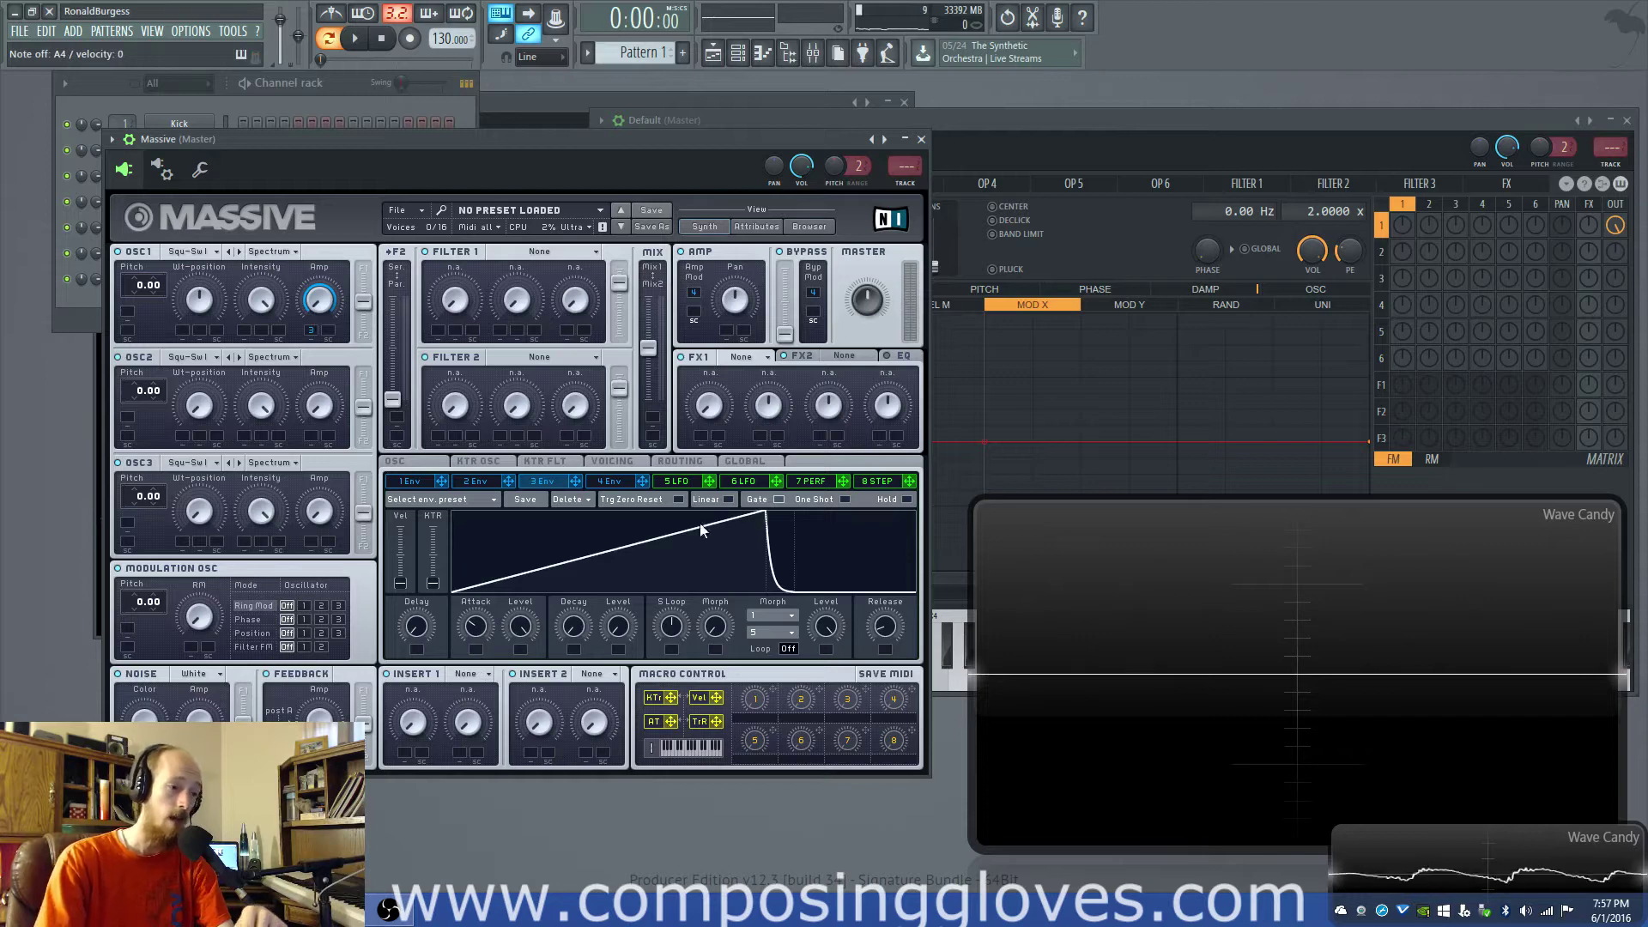
- Replace envelope 3 with LFO 5 as the modulator of OSC1's amp and try slower and faster LFO rates
click(682, 483)
drag(709, 483, 313, 332)
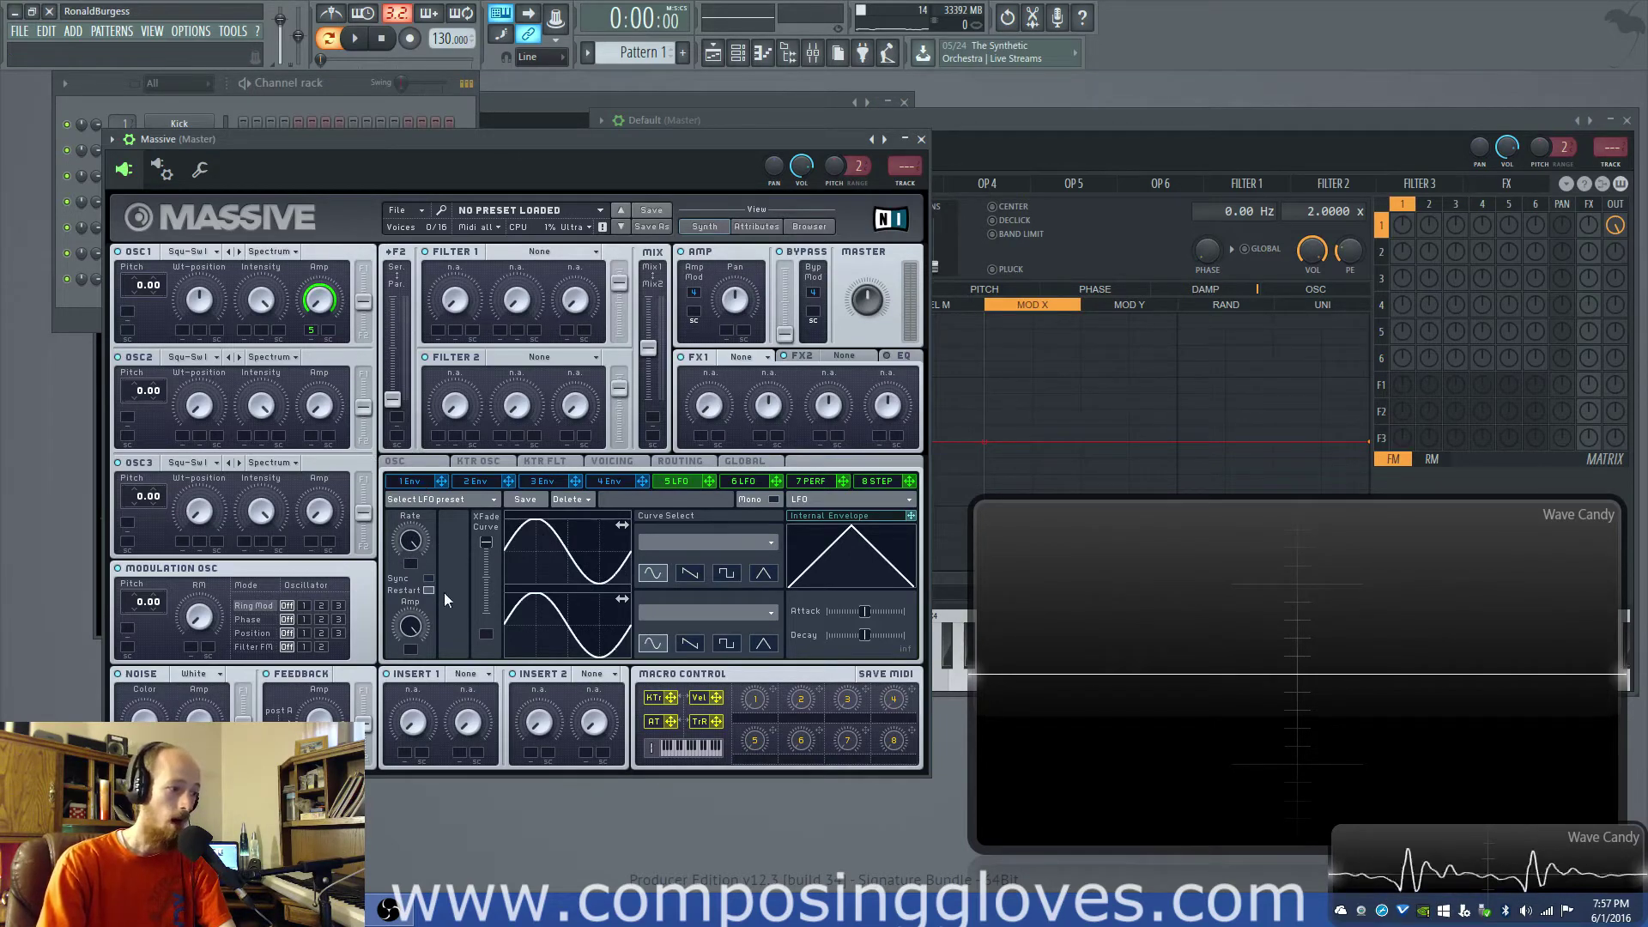
drag(409, 542, 419, 616)
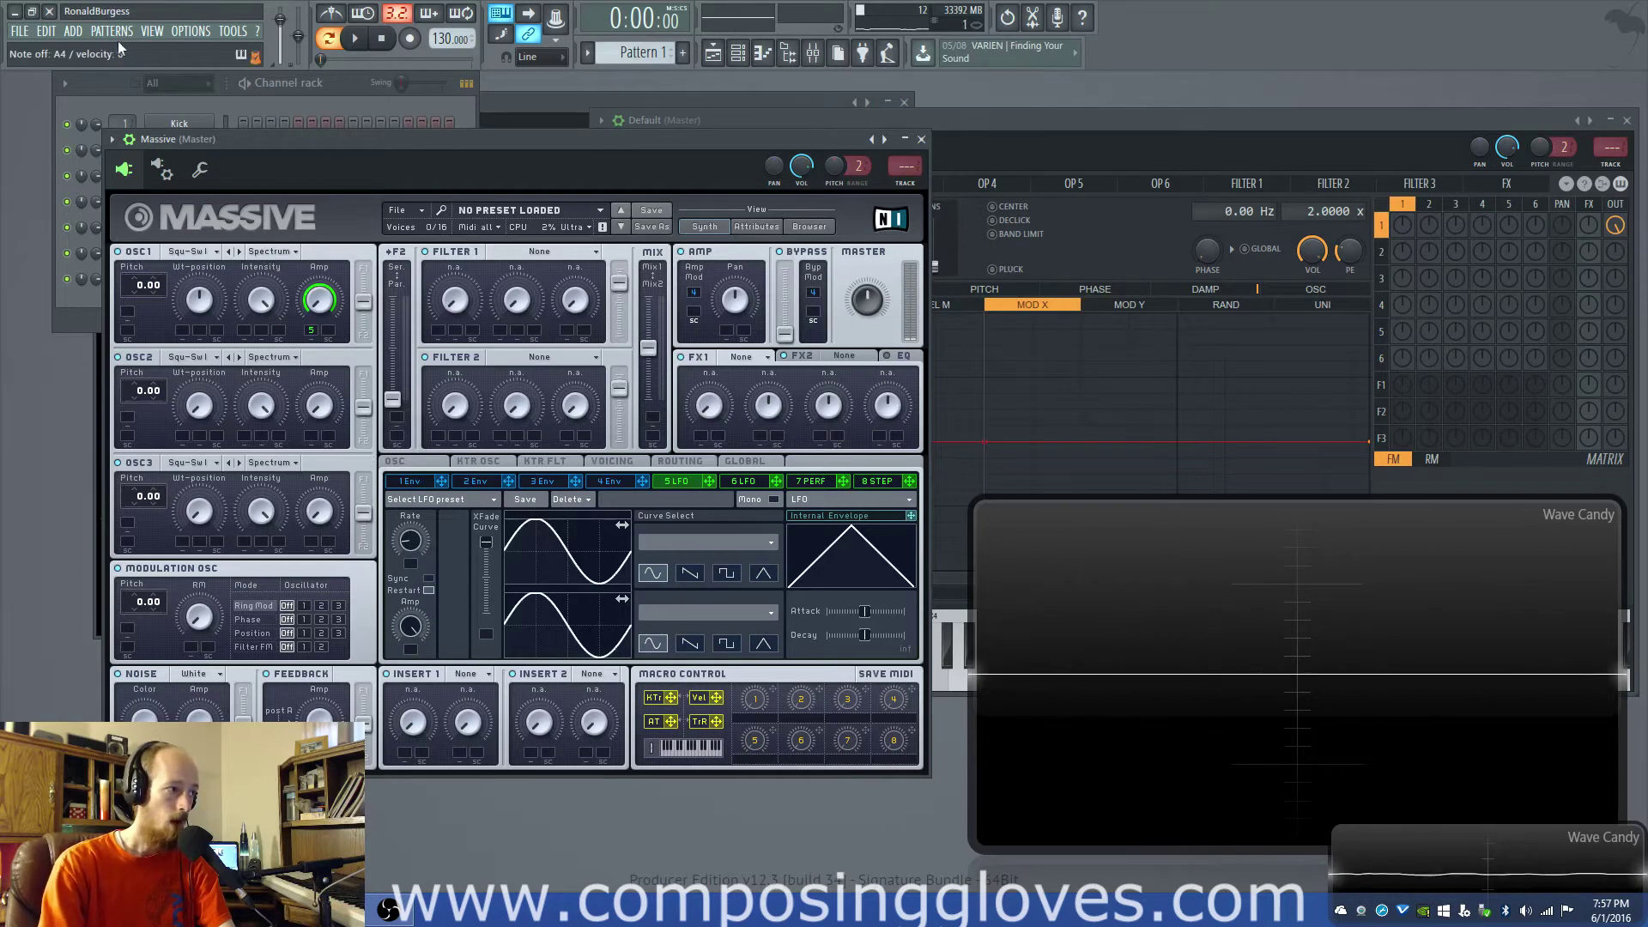
drag(410, 539, 416, 340)
drag(412, 541, 412, 591)
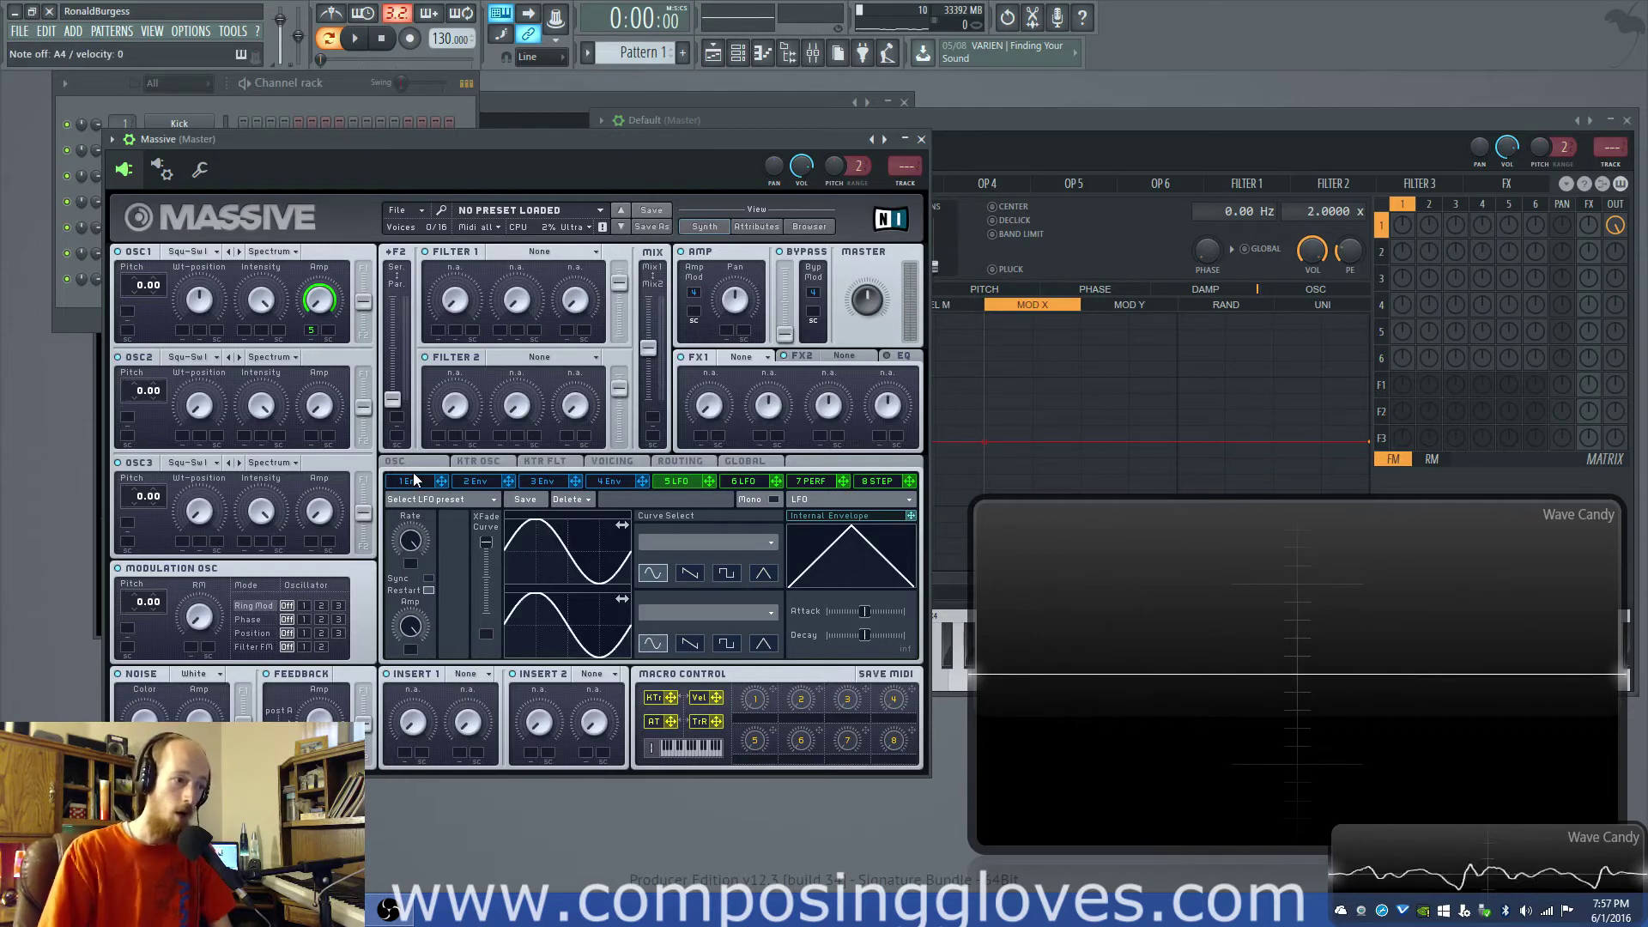
- Give the Default synth's operator 2 a triangle wave, 10 Hz offset and 0.0000 ratio, and make it frequency-modulate operator 1
click(921, 139)
drag(948, 125, 404, 132)
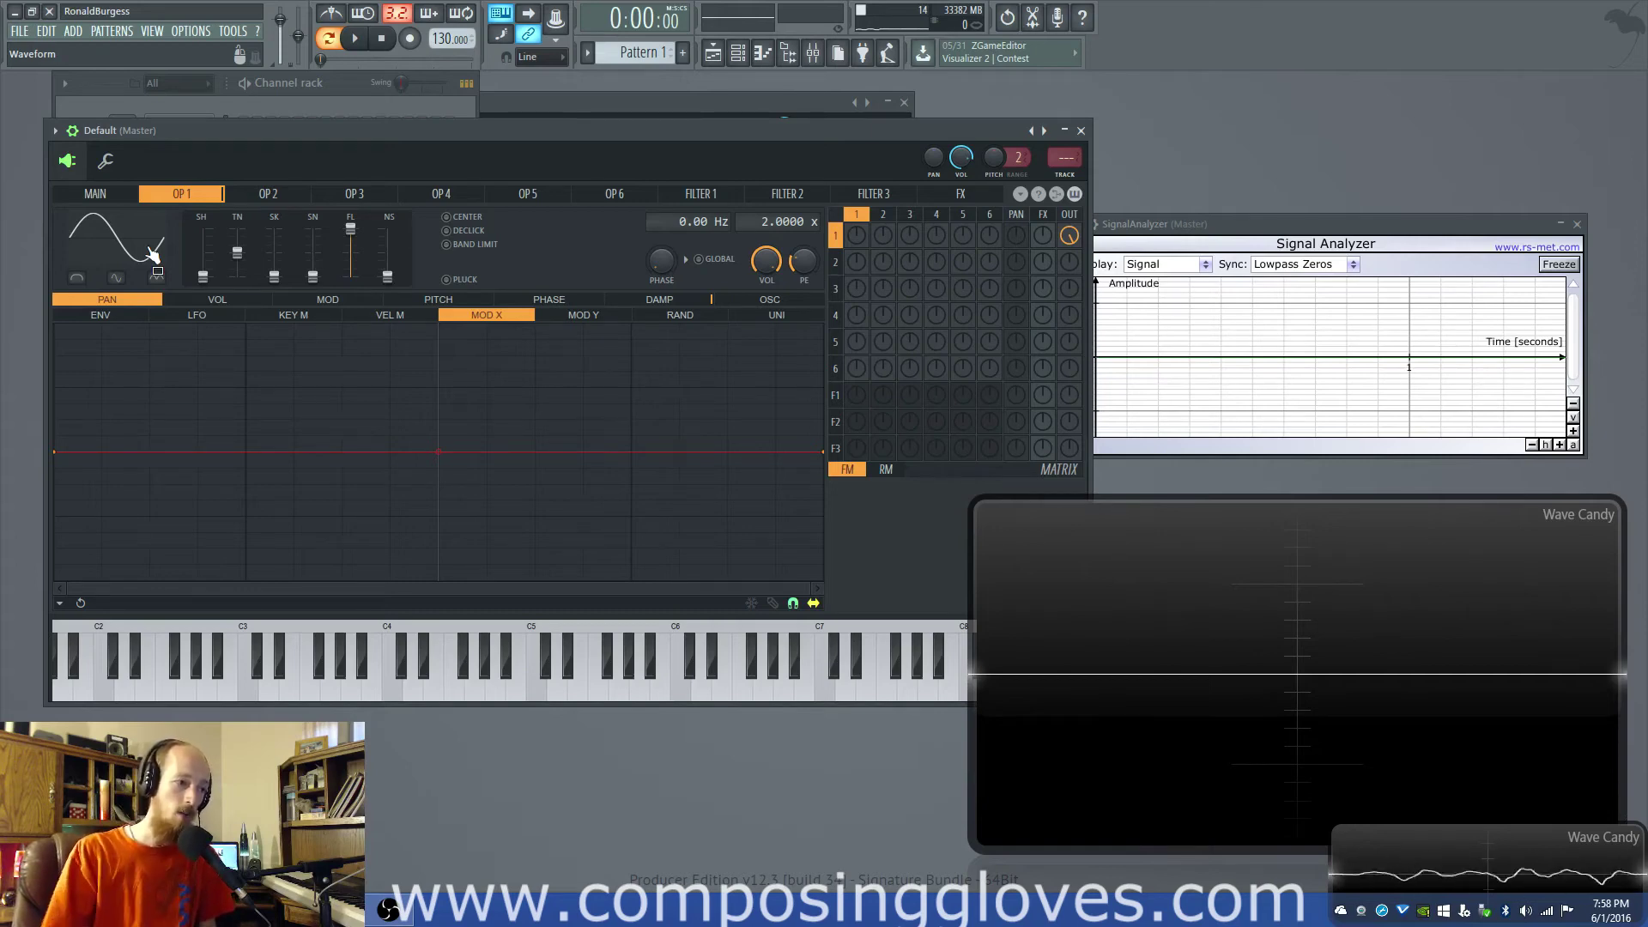
click(882, 214)
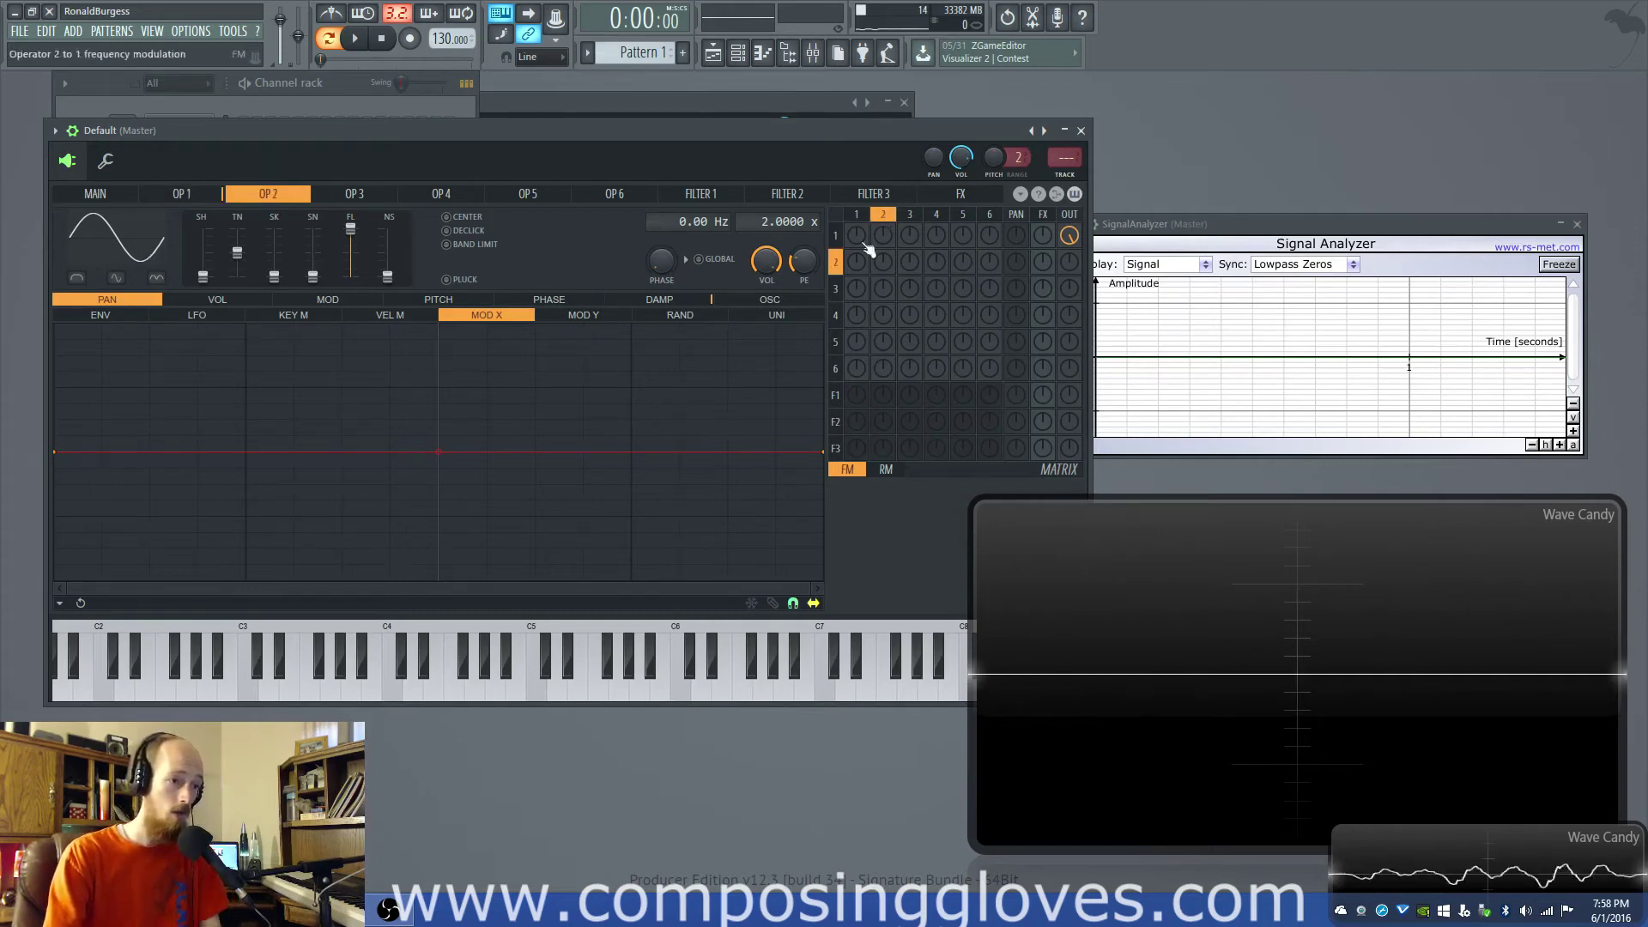
drag(202, 276, 203, 262)
drag(882, 235, 883, 151)
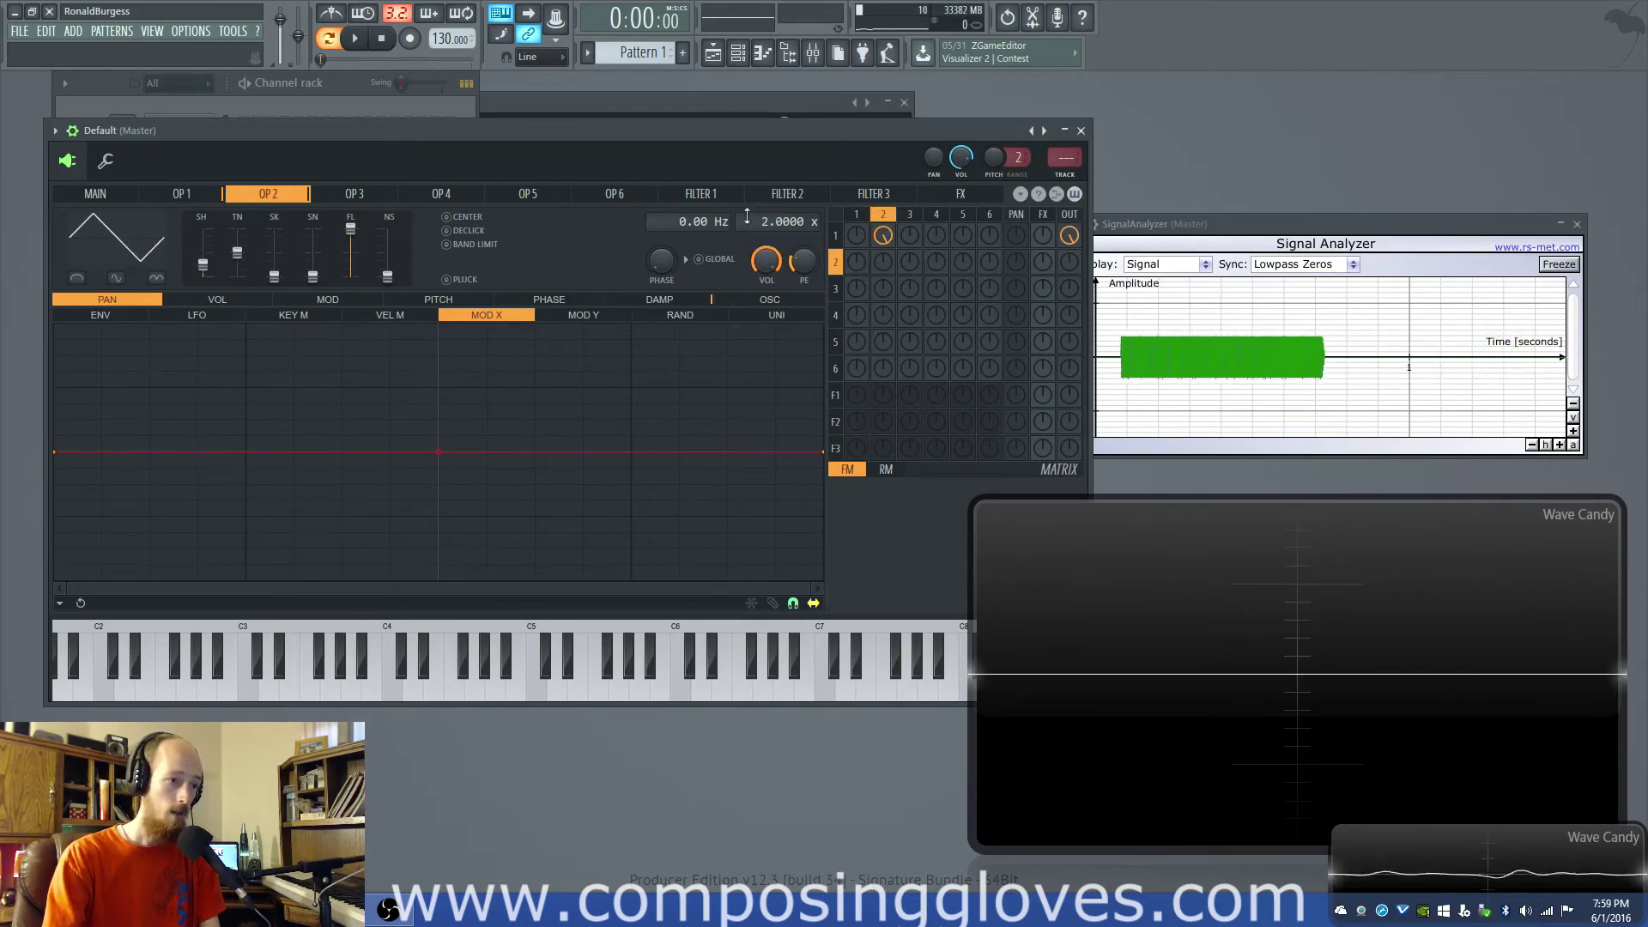
drag(766, 221, 767, 240)
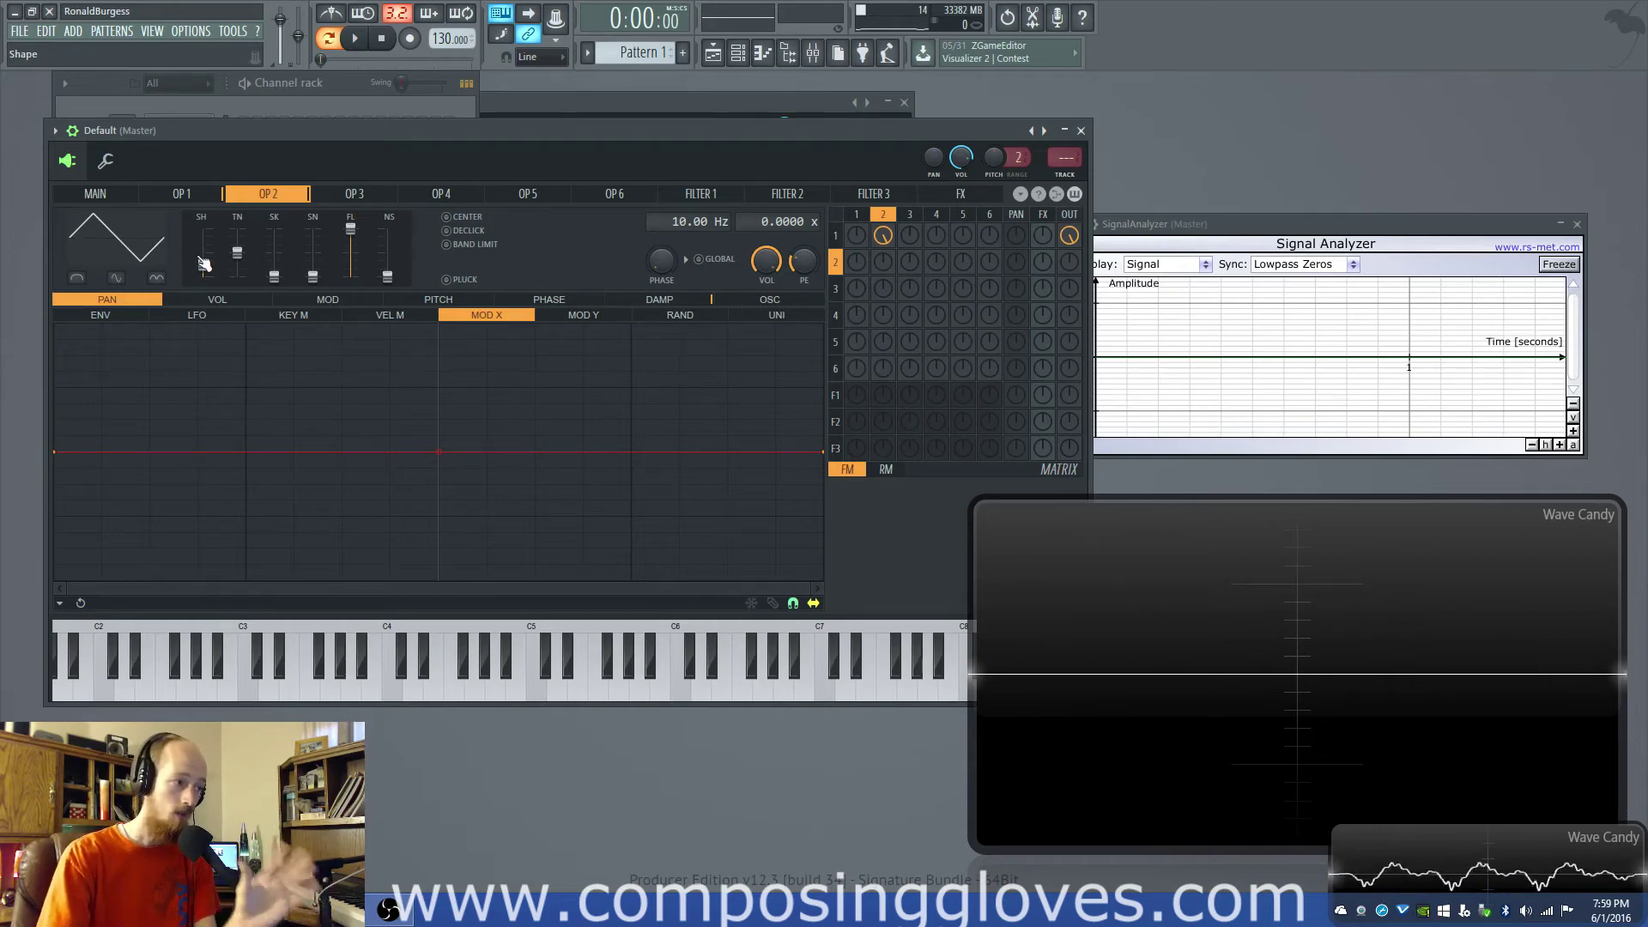
- Reopen Massive to compare envelope 3 with LFO 5, trying other LFO curves and restoring the sine
drag(117, 130, 361, 316)
click(193, 280)
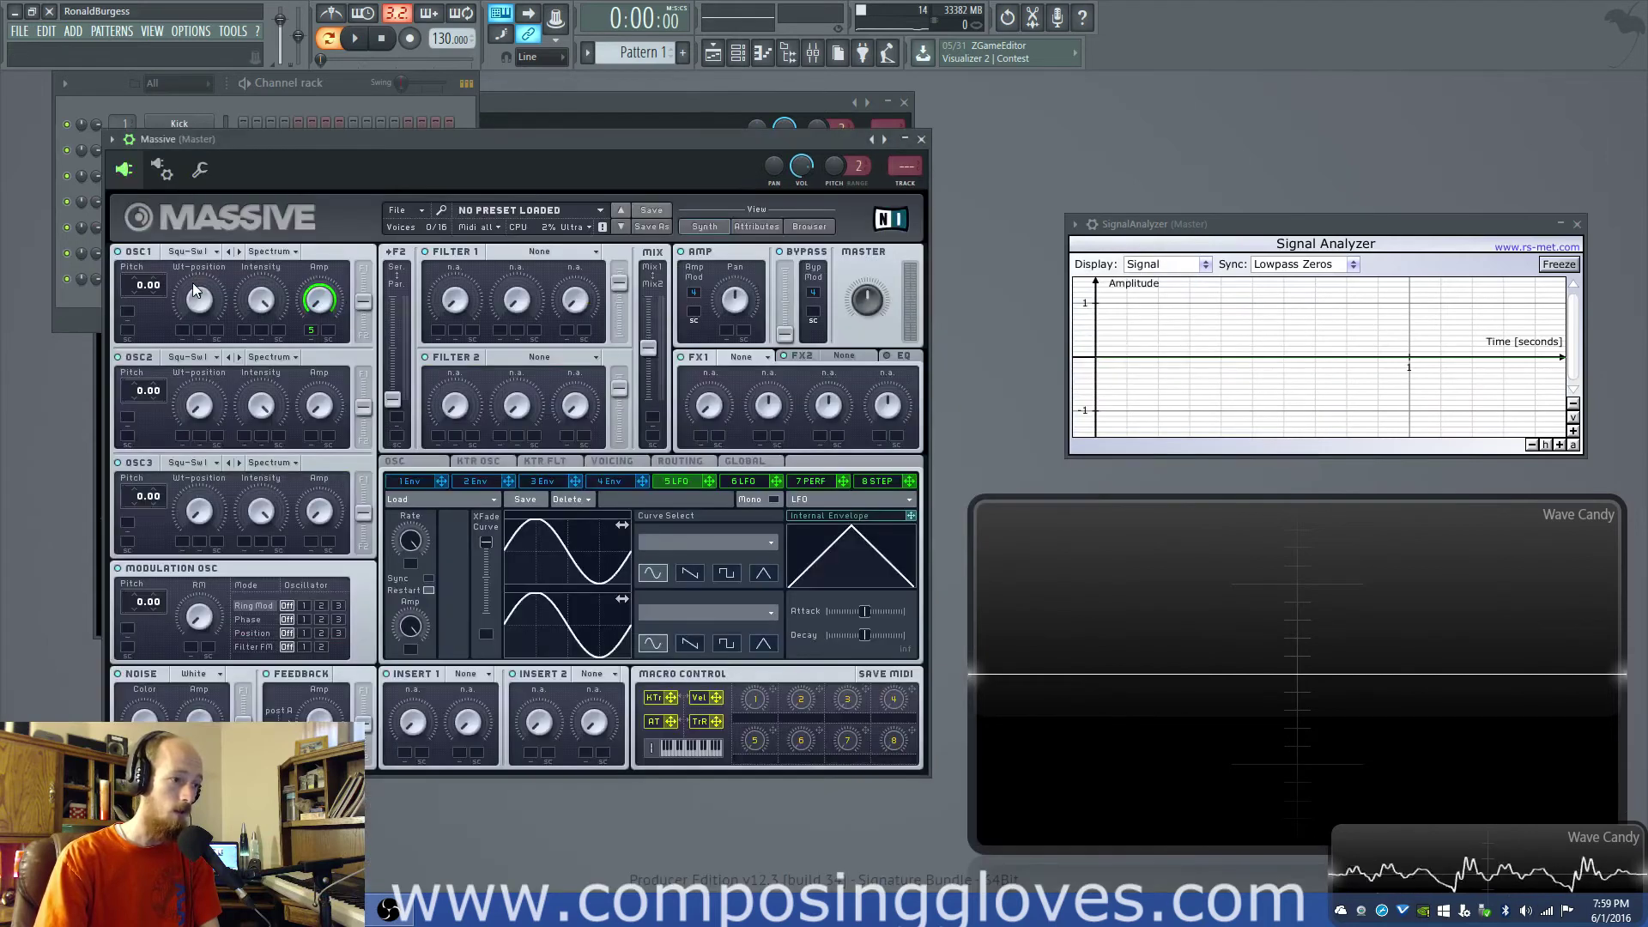
click(545, 481)
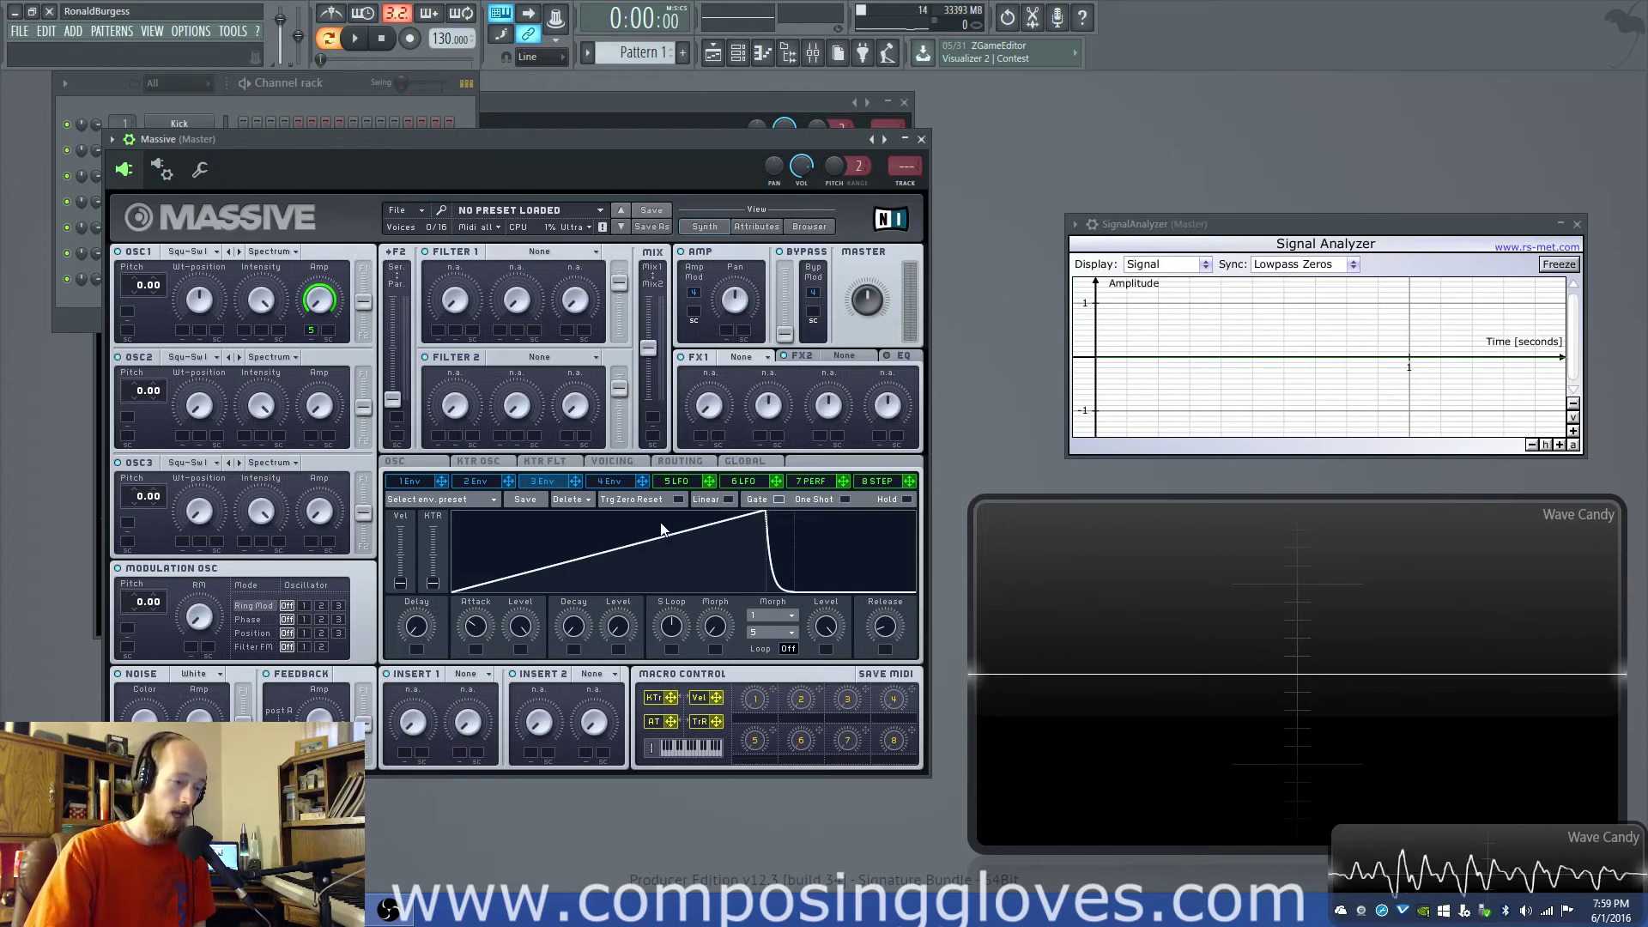
click(685, 482)
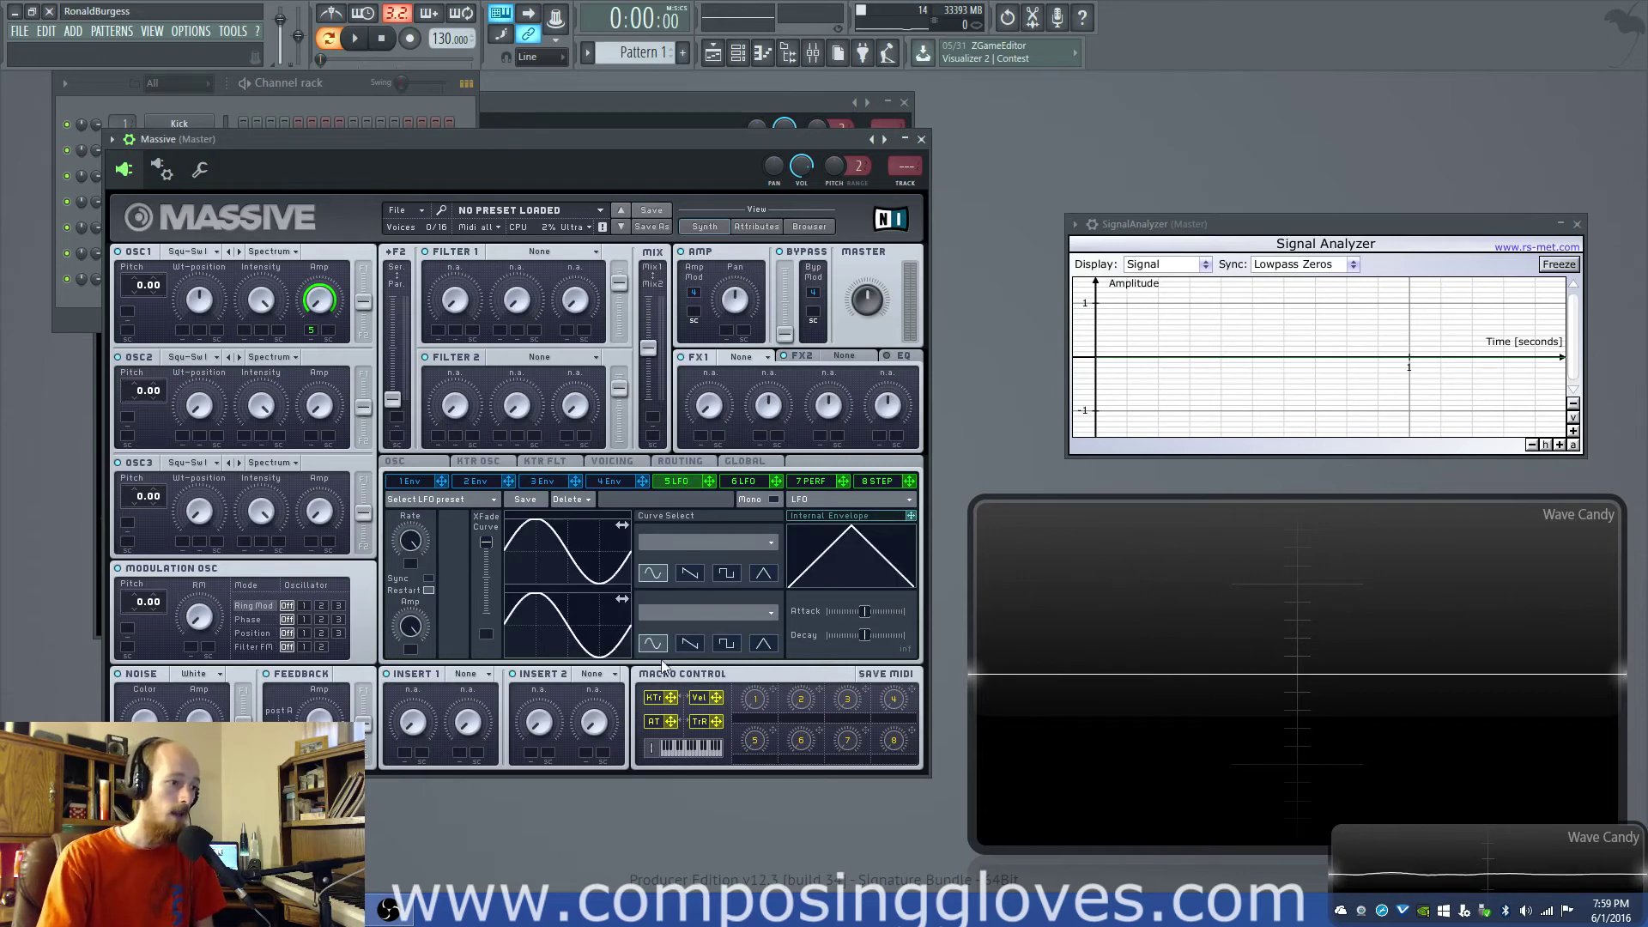
click(691, 575)
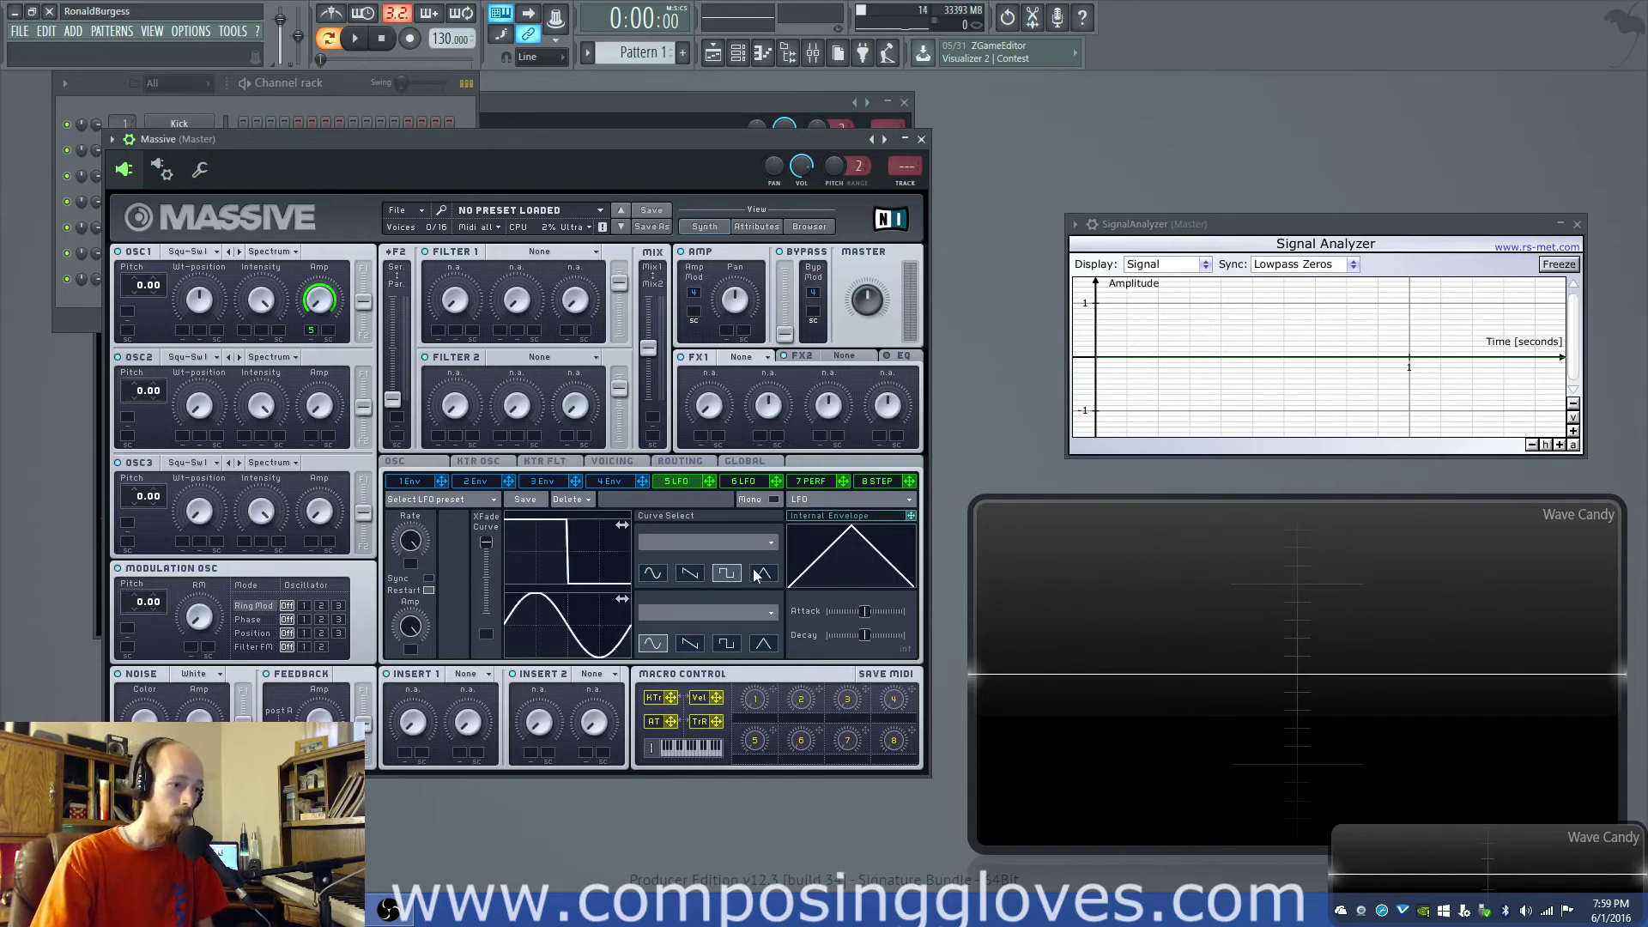
click(650, 575)
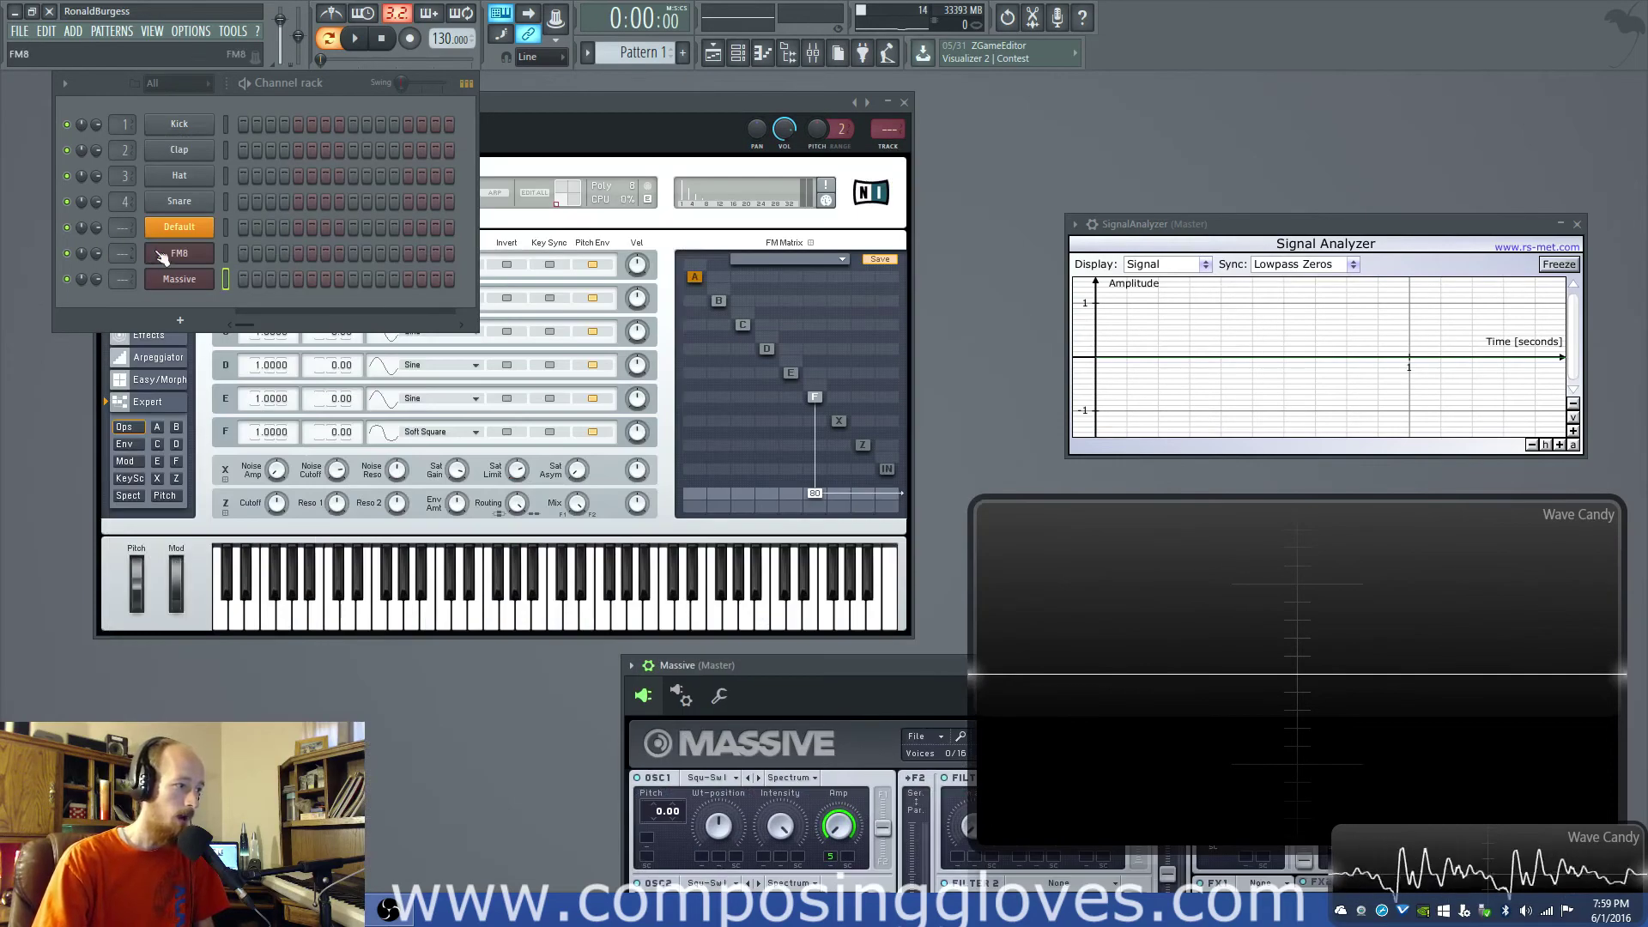
- Switch back from Massive to the Default synth and move its window to the upper part of the workspace
click(181, 254)
click(181, 257)
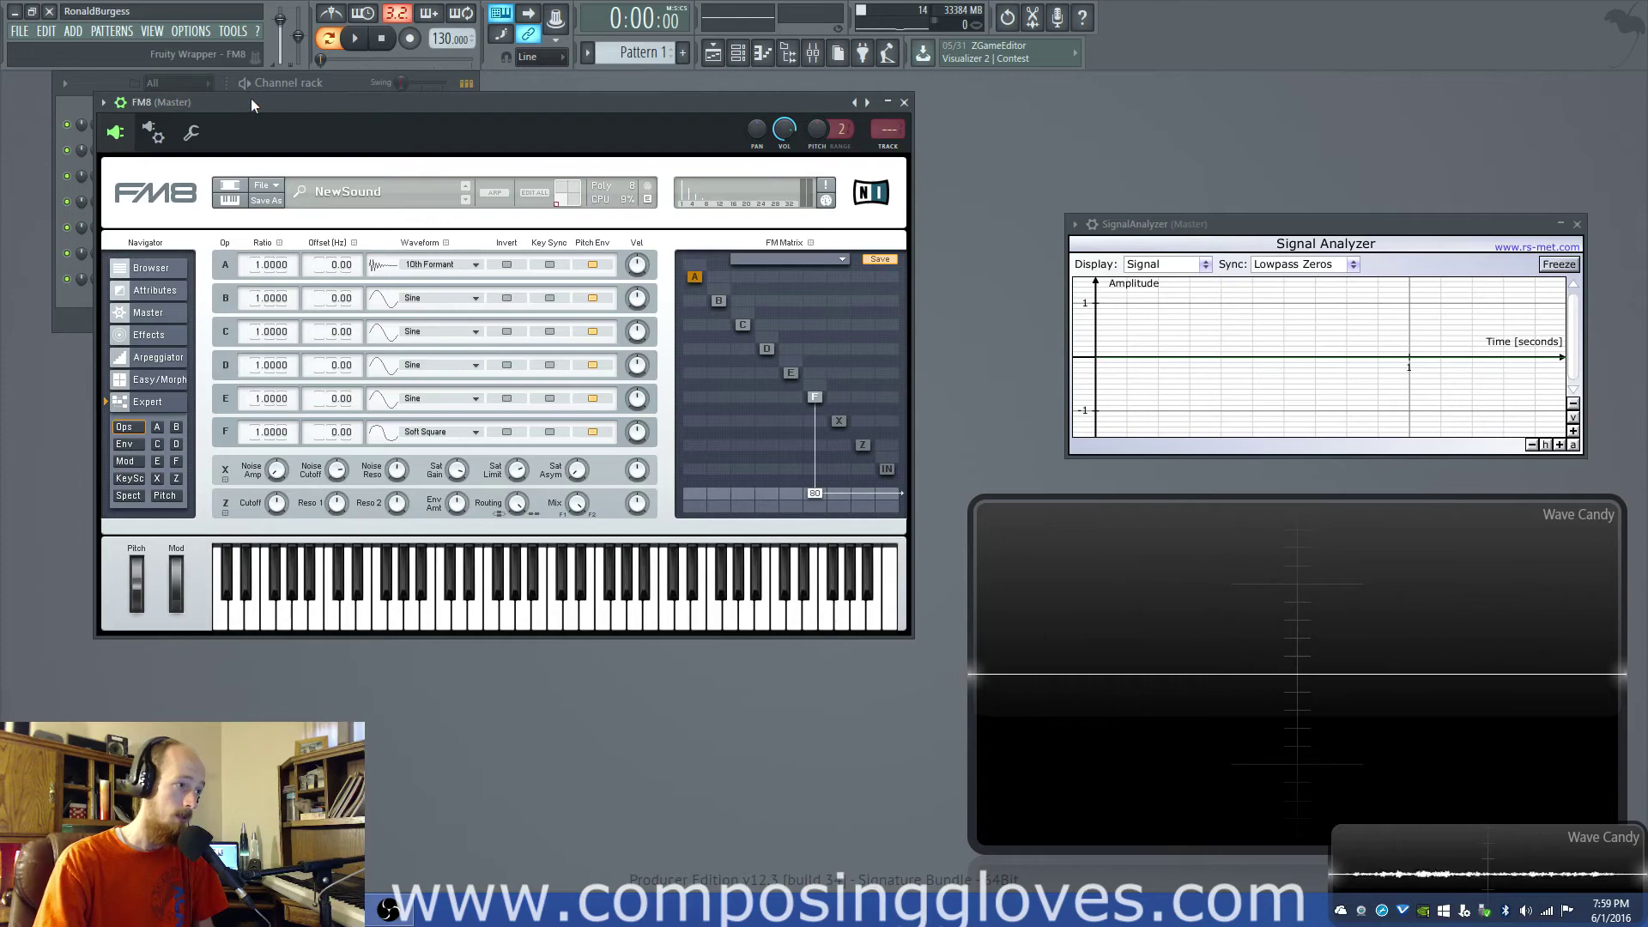
drag(251, 98, 762, 207)
click(180, 227)
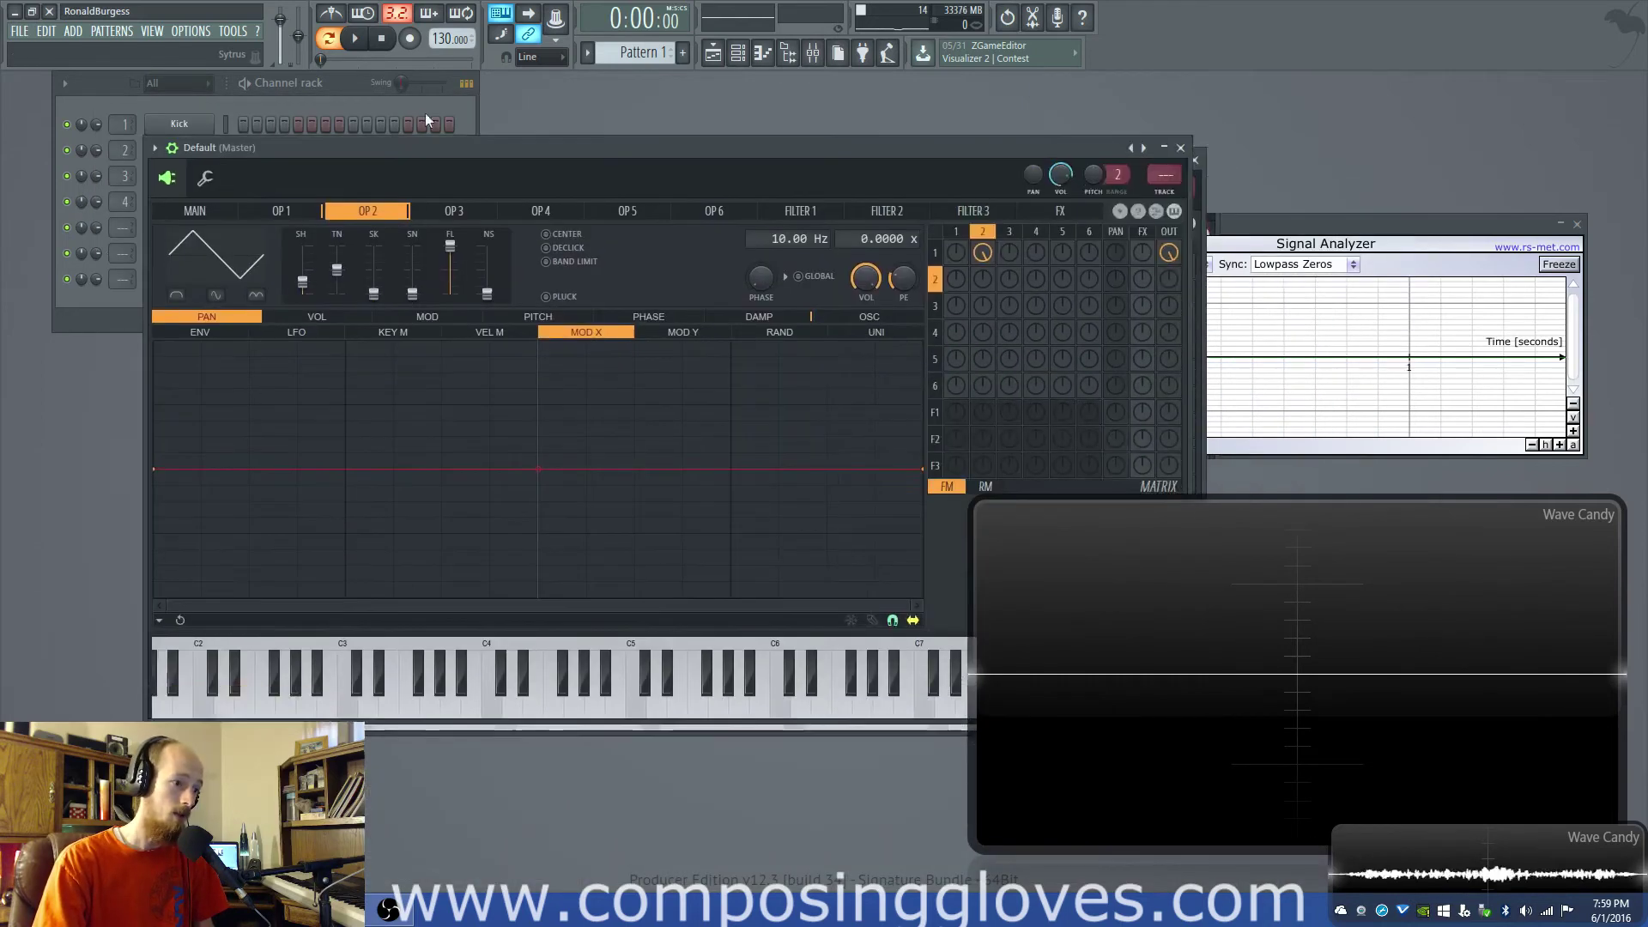
drag(457, 148, 393, 96)
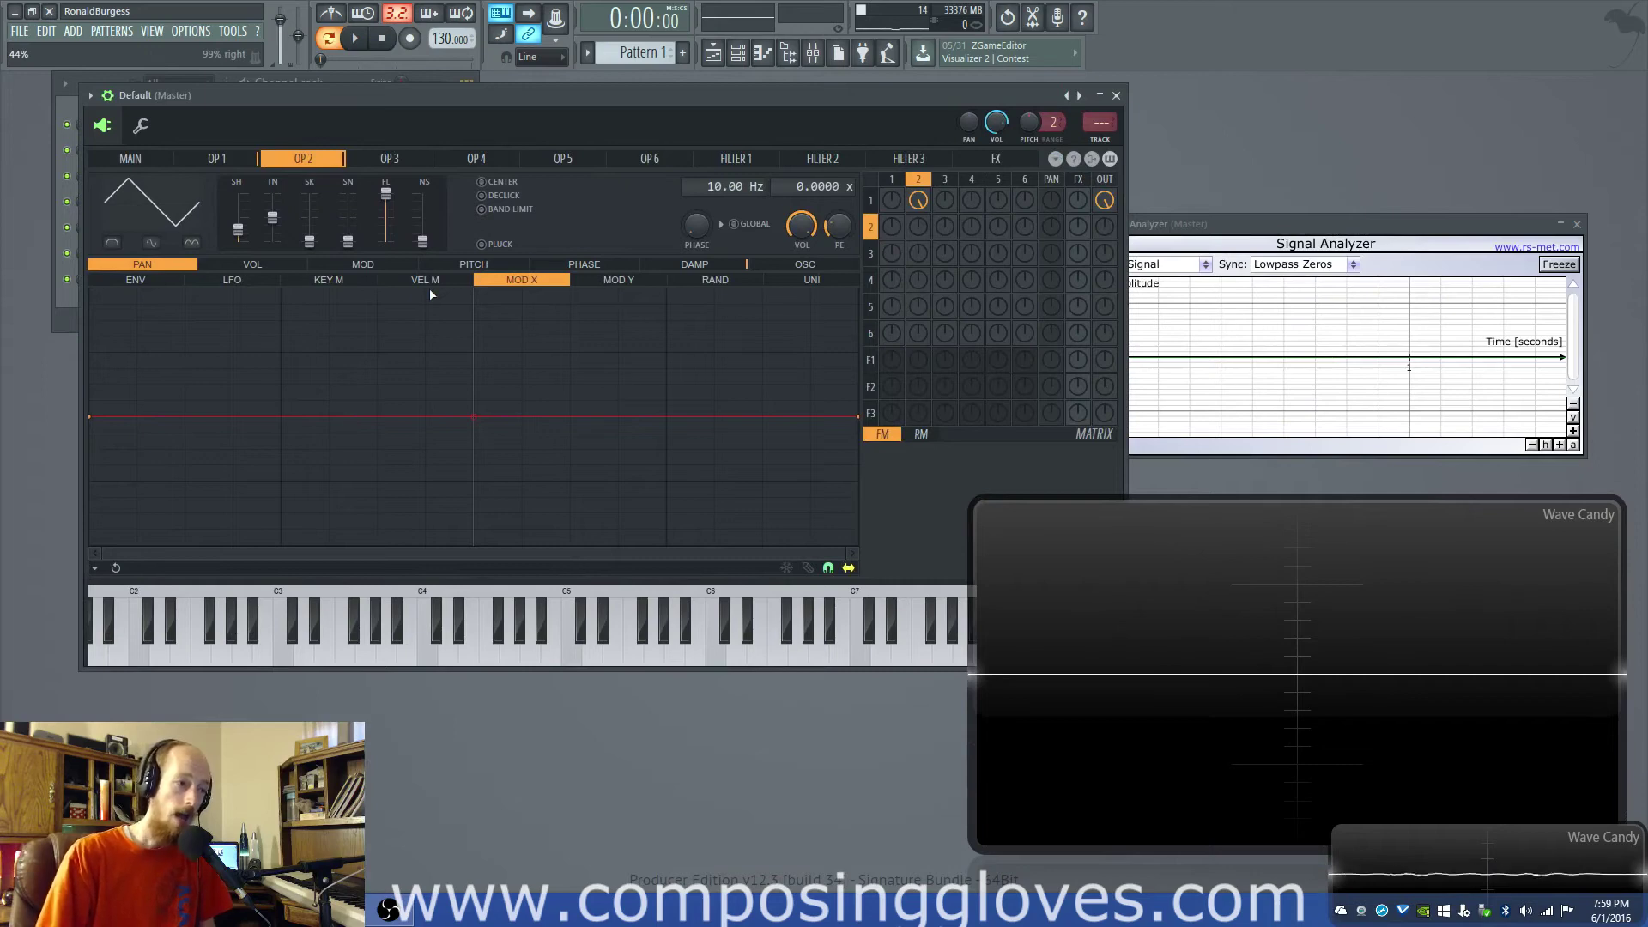
- Examine operator 2's modulation targets, such as pan, volume, mod, pitch, phase and damp
click(232, 266)
click(322, 268)
click(297, 268)
click(189, 265)
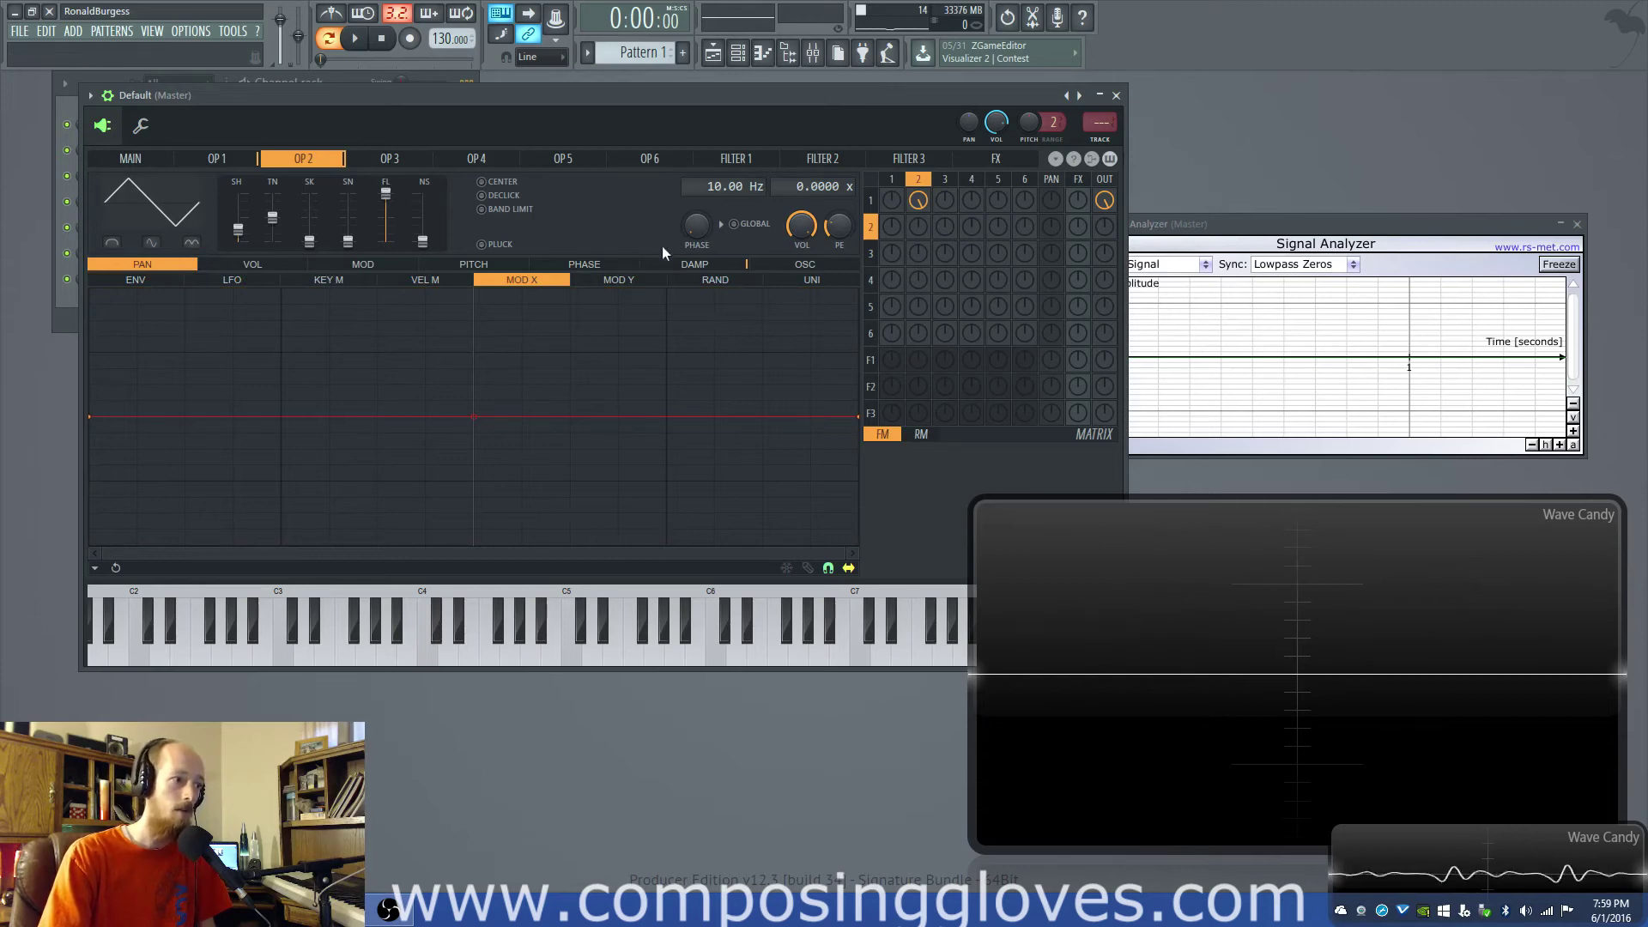
click(622, 266)
click(645, 266)
click(556, 268)
click(473, 268)
click(378, 268)
click(250, 269)
click(150, 268)
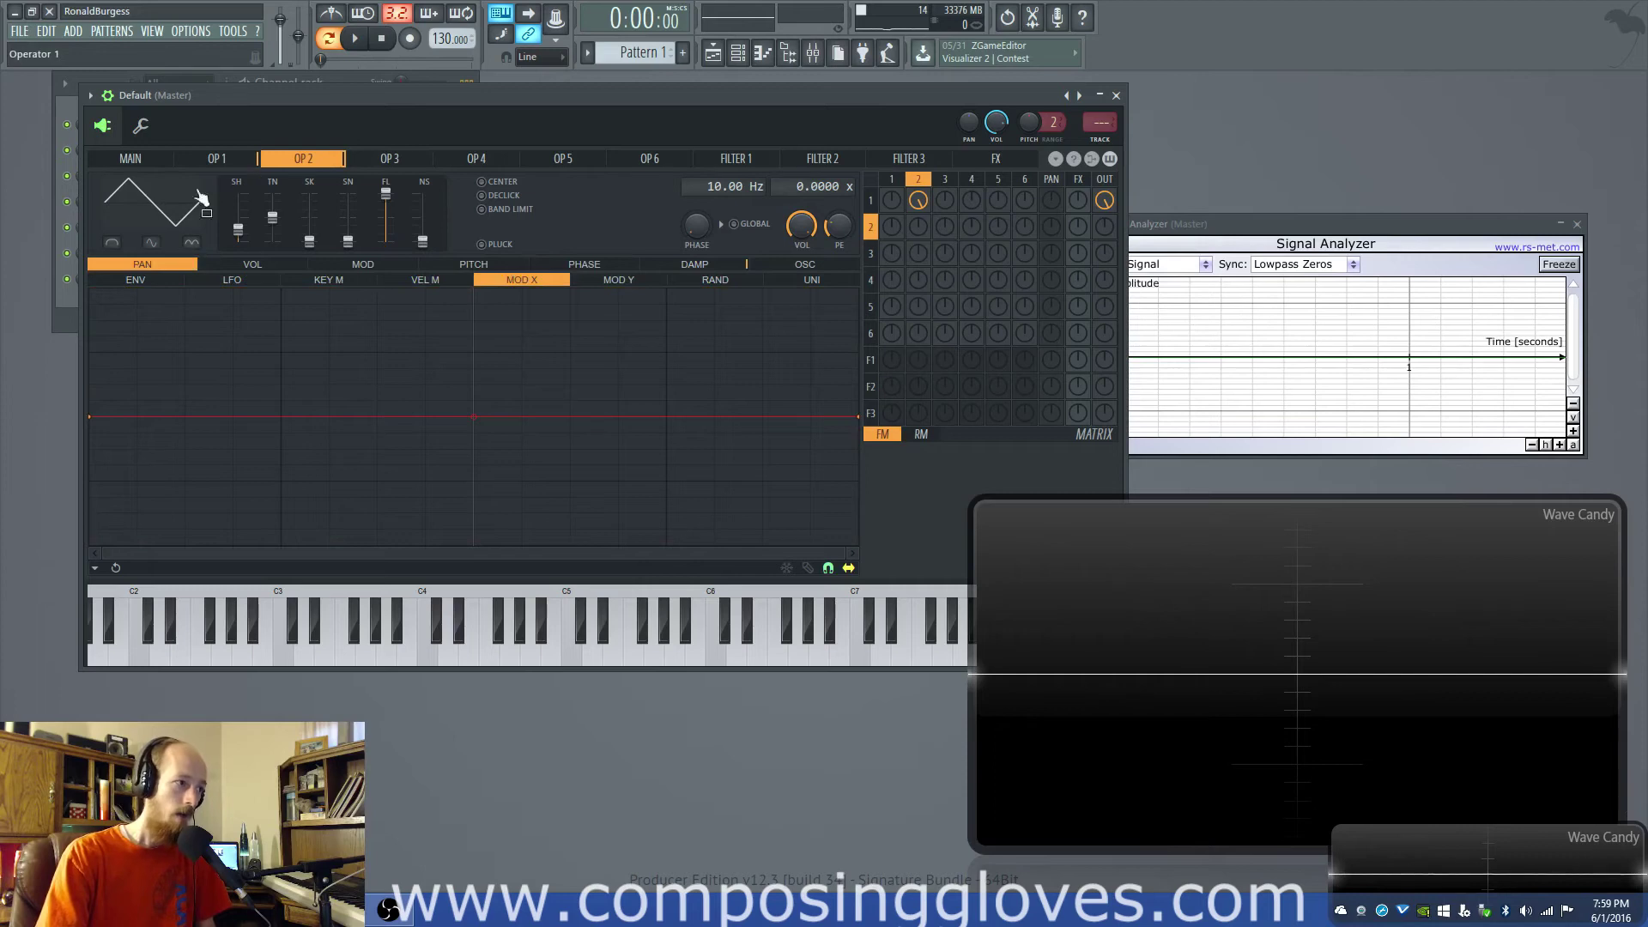